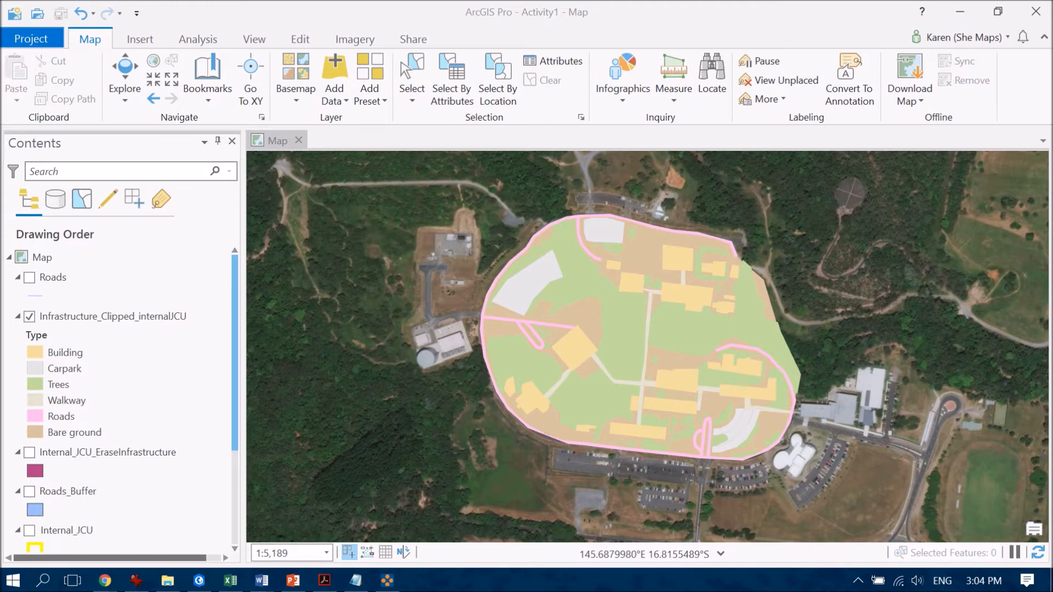
Remove the Roads layer from the map and save the project
left_click(52, 277)
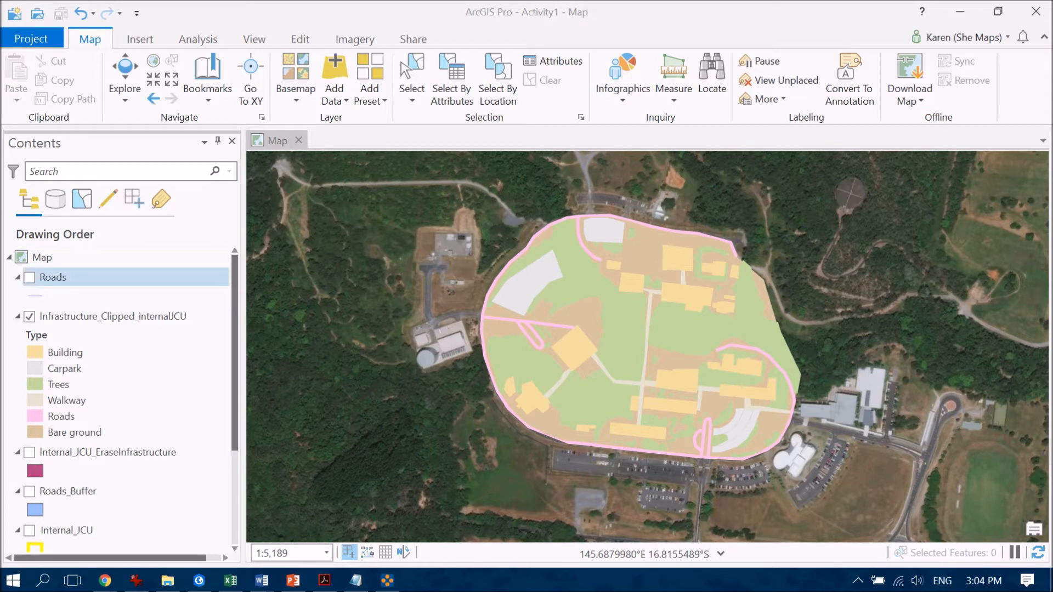
right_click(53, 277)
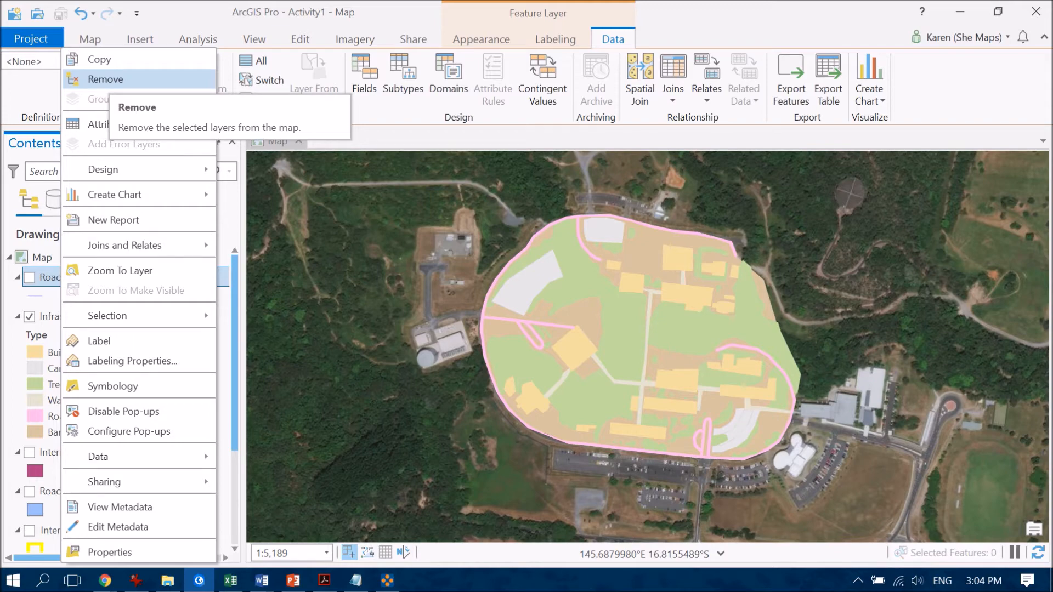
left_click(106, 80)
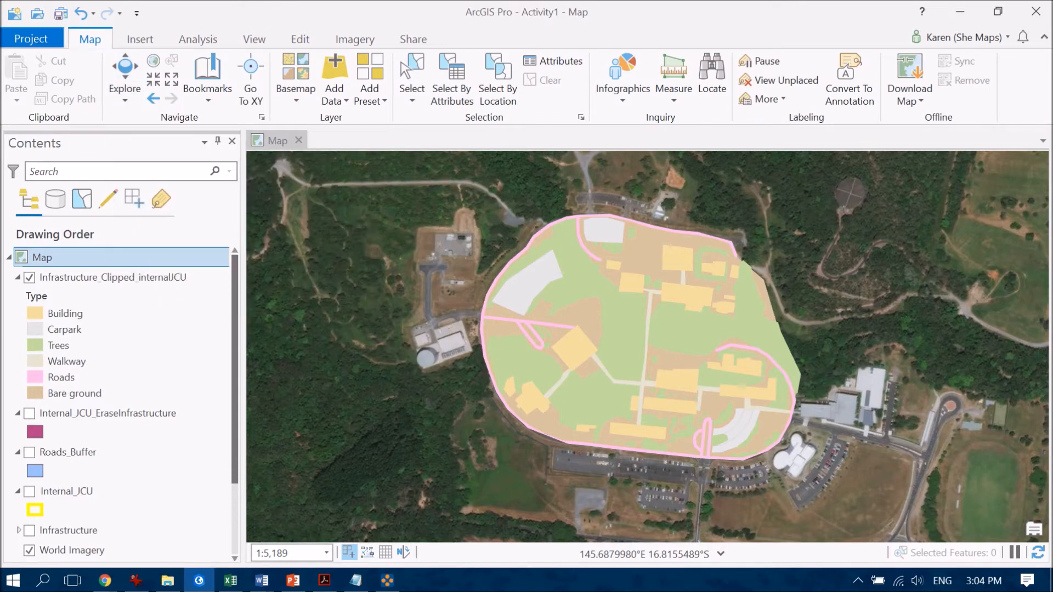
left_click(60, 14)
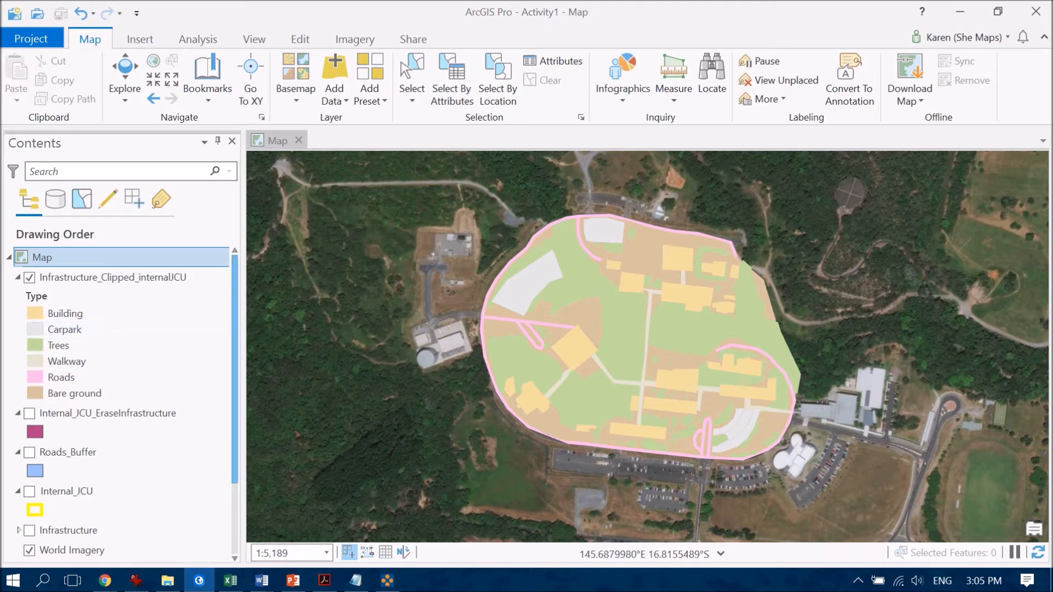
scroll(124, 379, "down", 1)
scroll(124, 378, "down", 3)
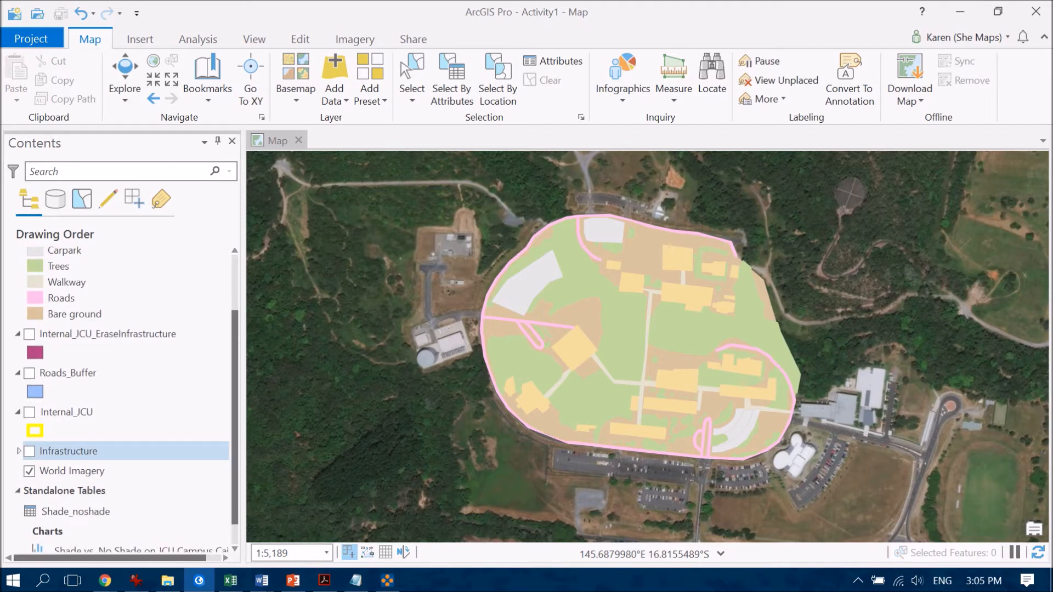
Remove the four unused layers (Internal_JCU_EraseInfrastructure through Infrastructure) together from the map
key("Up")
key("Up")
key("Up")
key("Up")
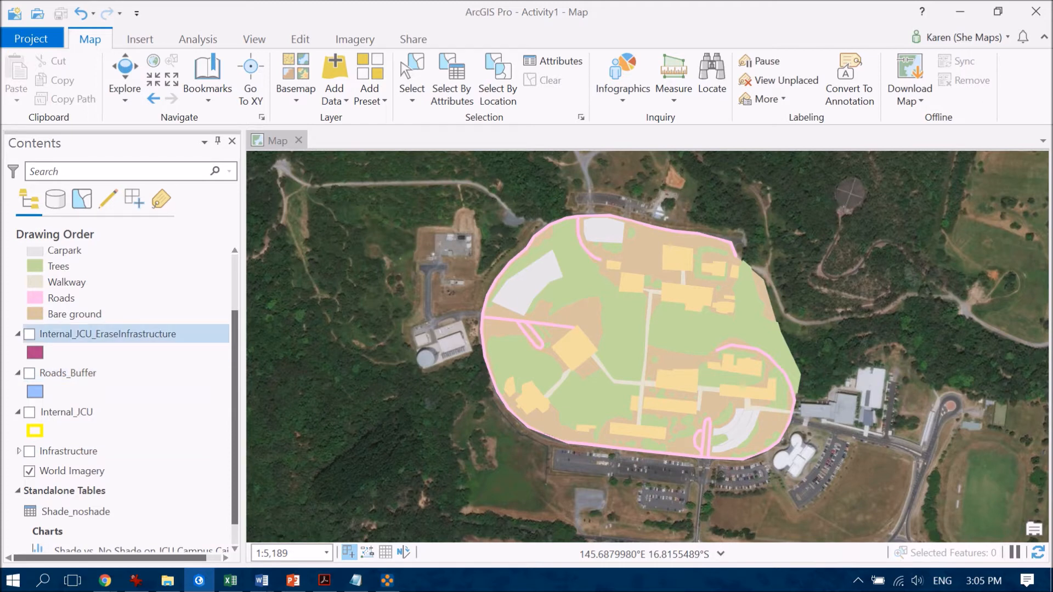
key("Down")
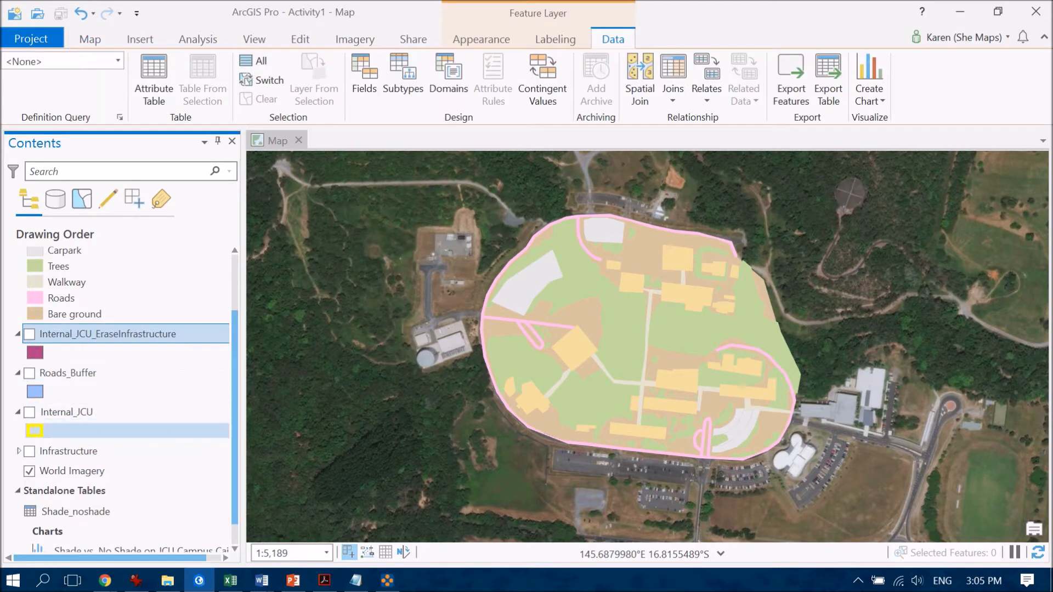
key("Down")
key("shift+Down")
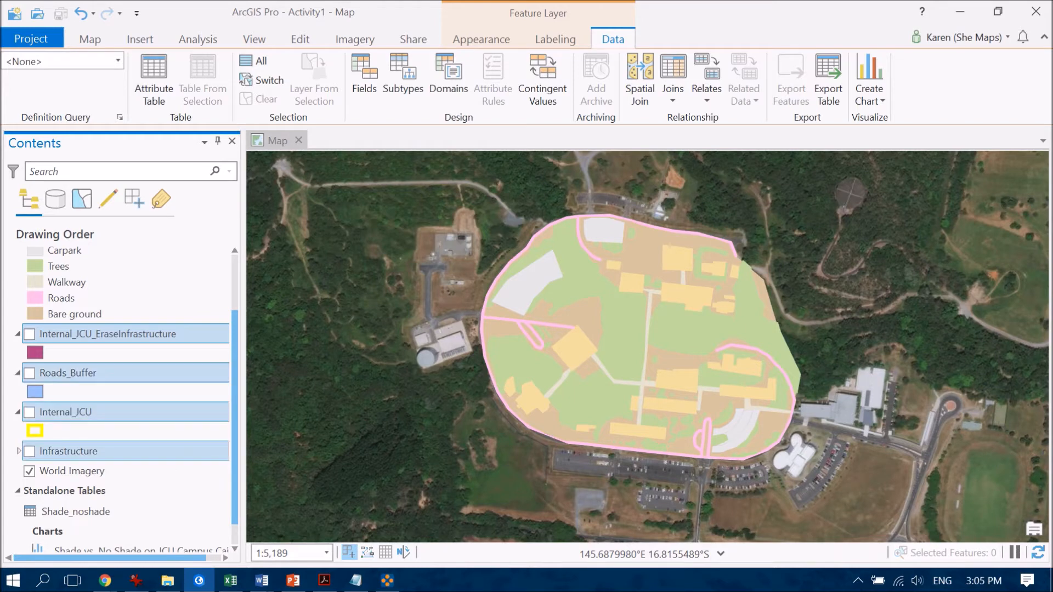
key("shift+F10")
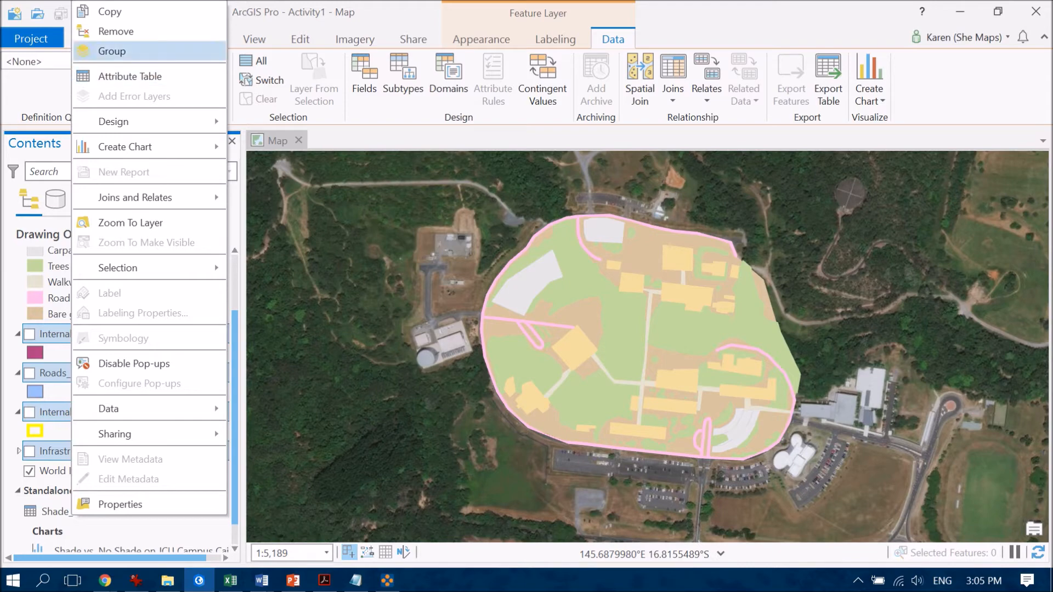
left_click(116, 30)
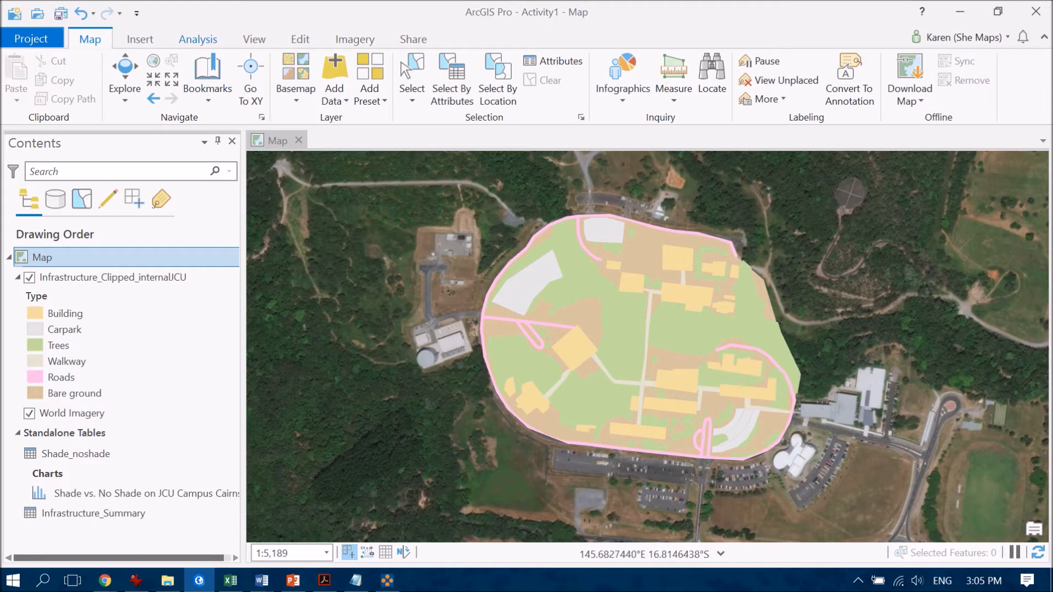
left_click(140, 39)
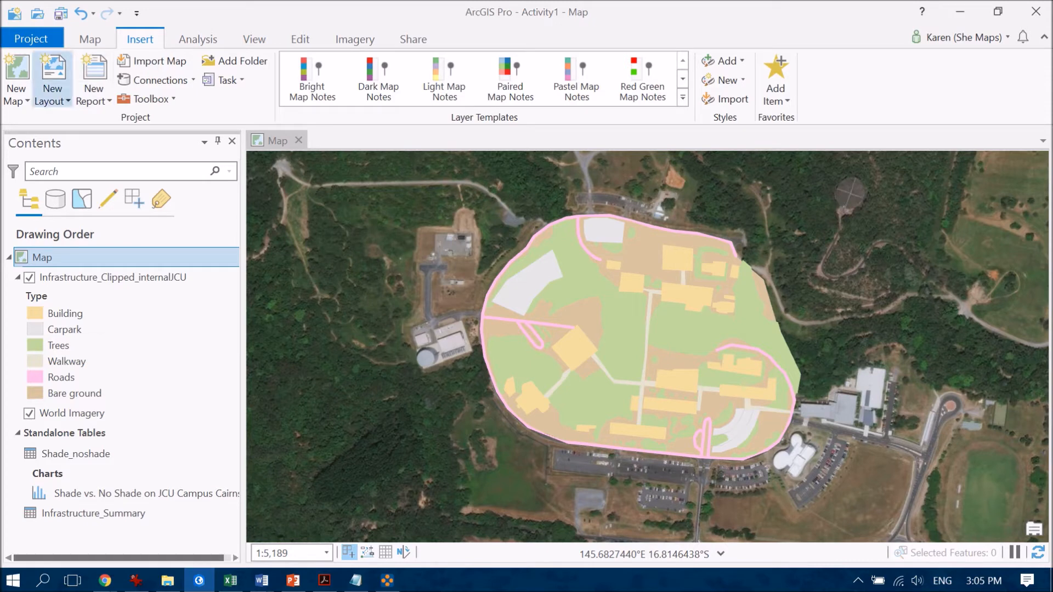
Create a new layout using the ISO Landscape A4 page size
left_click(52, 83)
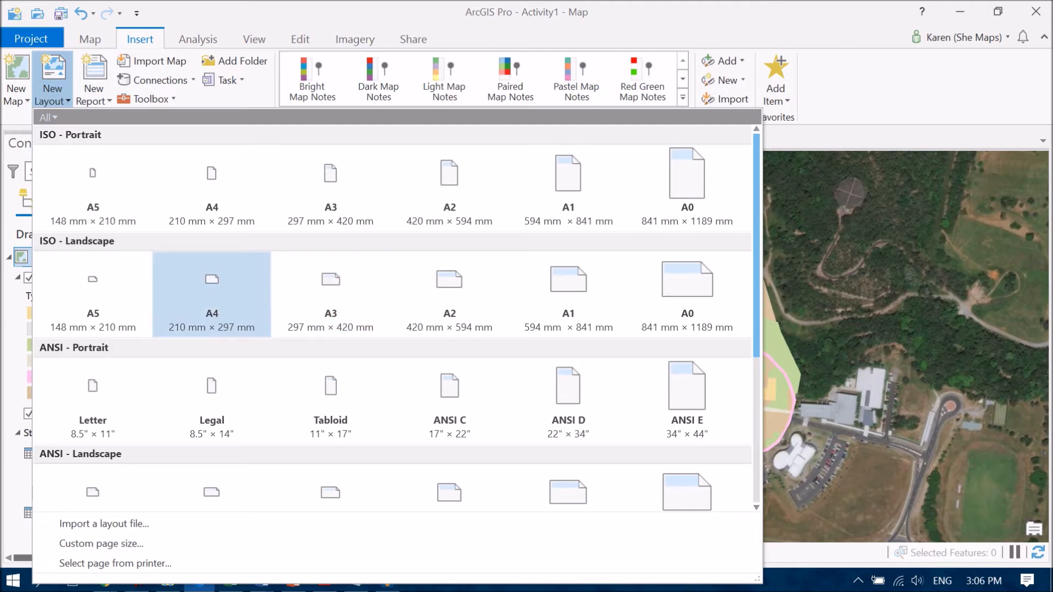
left_click(212, 292)
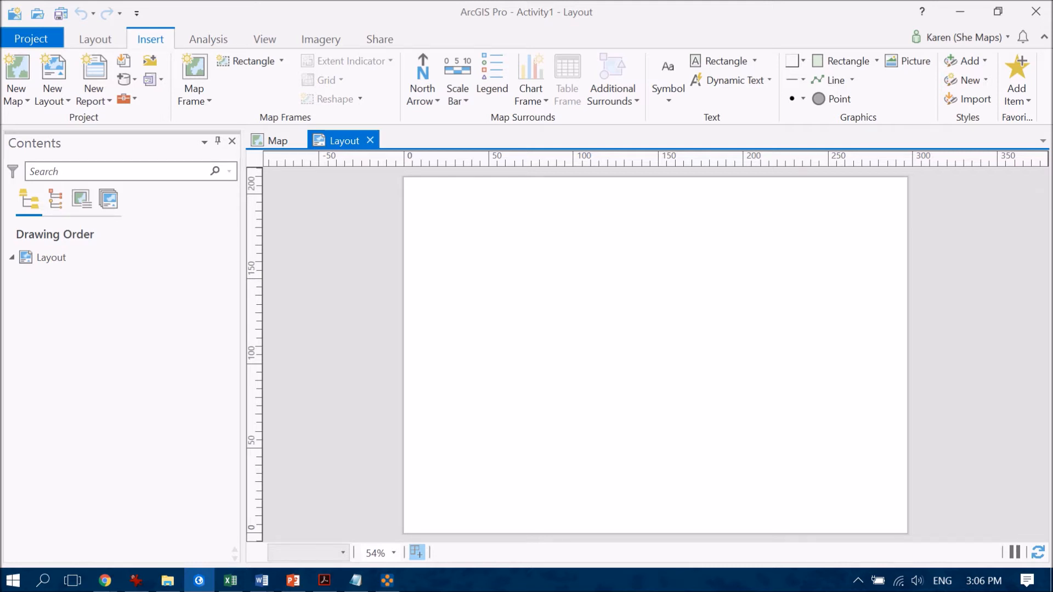
Insert the campus map (1:5,189) as a frame drawn across most of the page
left_click(194, 83)
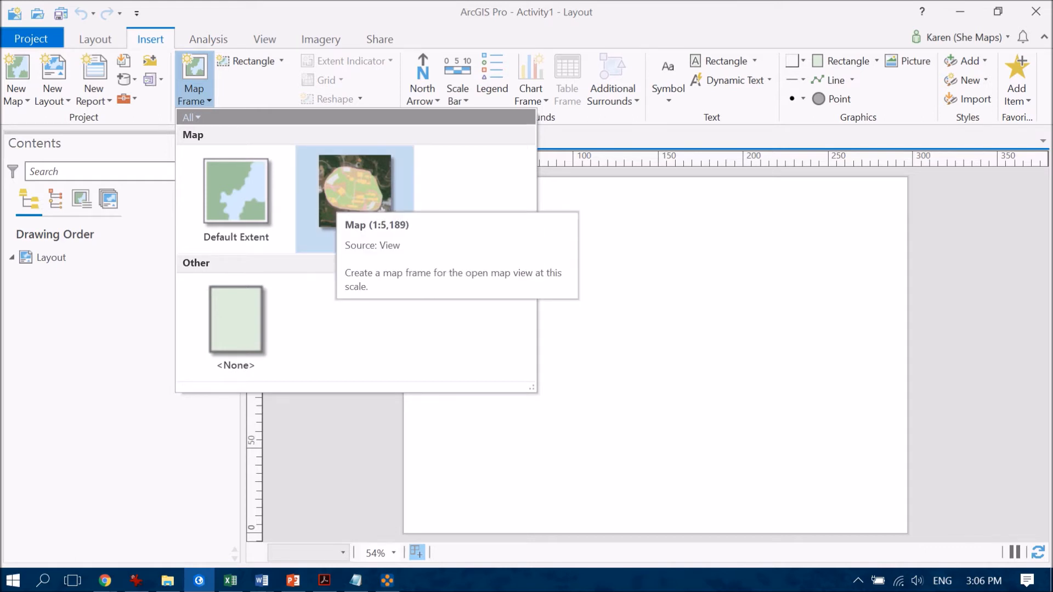
left_click(354, 190)
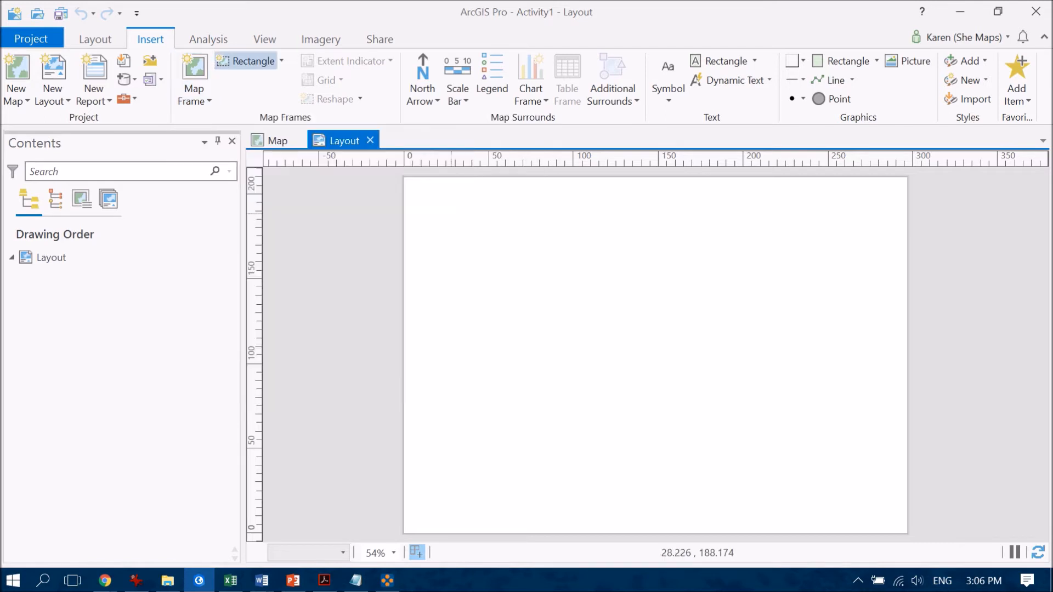
mouse_move(455, 221)
left_mouse_down()
mouse_move(876, 486)
mouse_move(866, 487)
left_mouse_up()
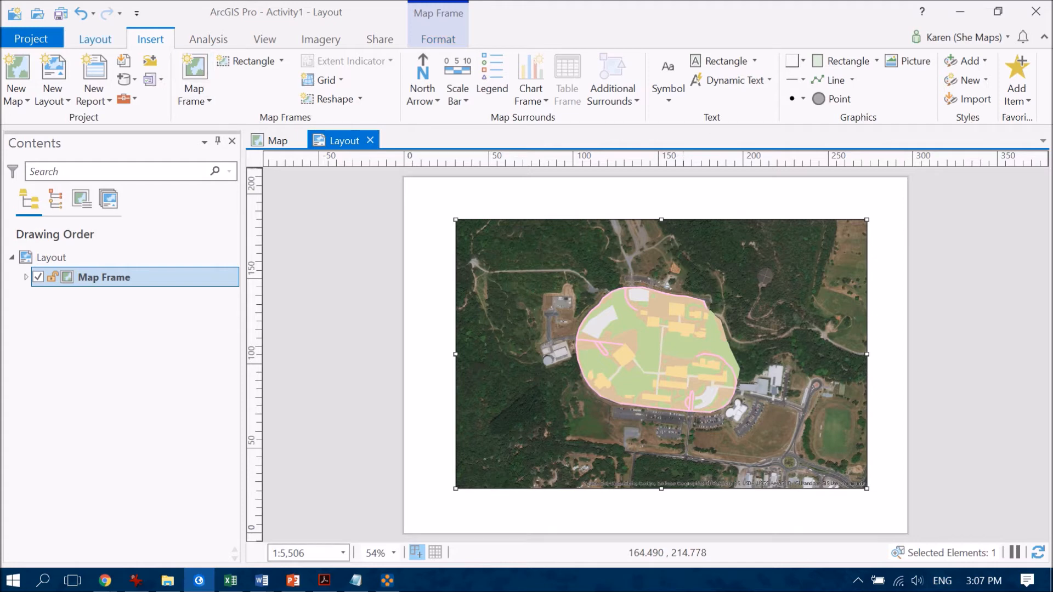
left_click(94, 38)
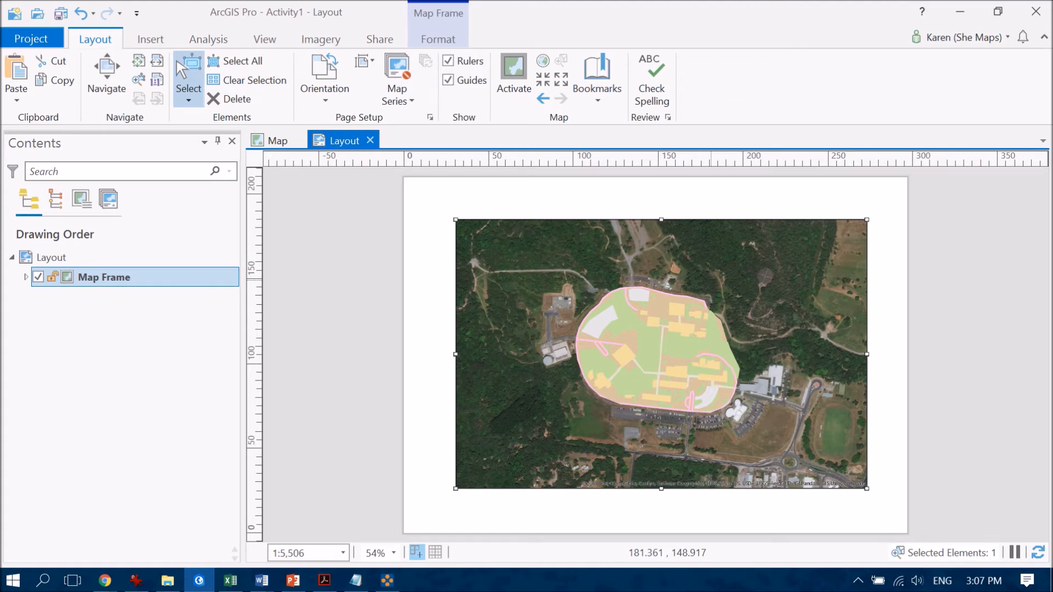
scroll(658, 353, "down", 1)
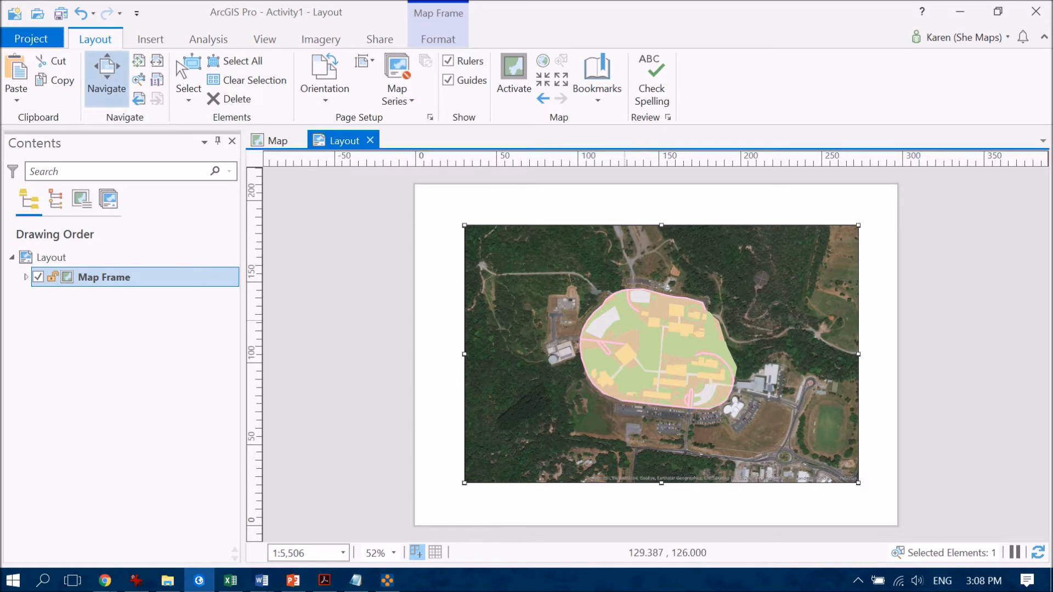
scroll(658, 354, "up", 3)
scroll(659, 353, "up", 2)
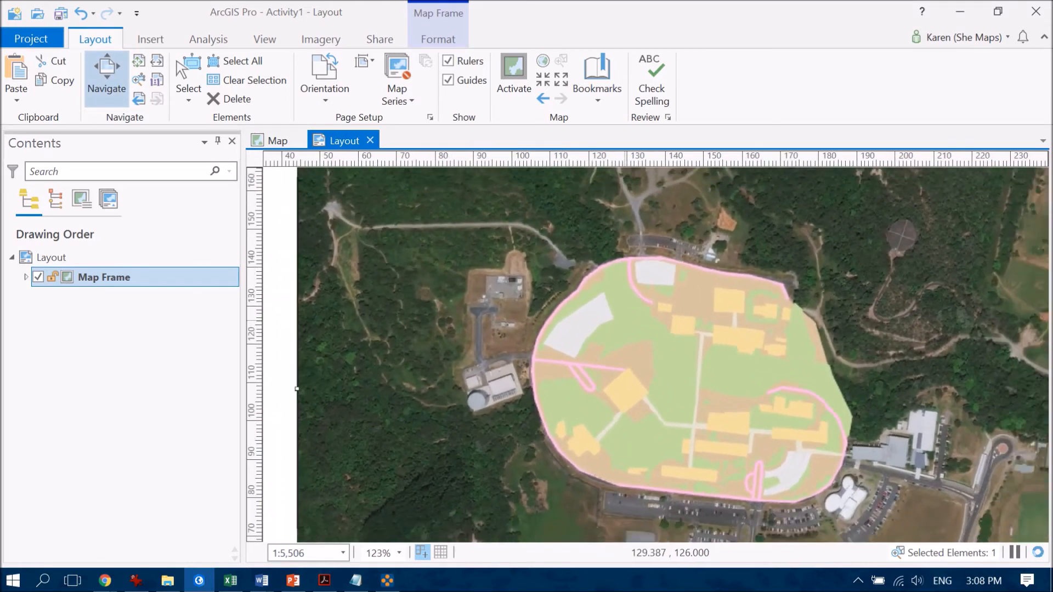
scroll(658, 353, "down", 3)
scroll(658, 354, "up", 4)
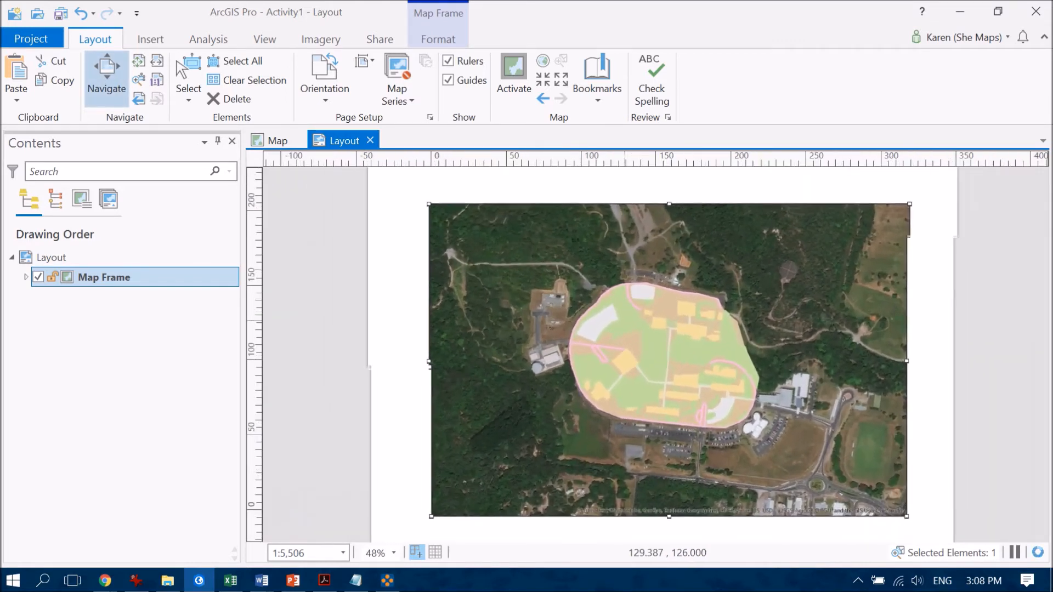
scroll(658, 353, "down", 3)
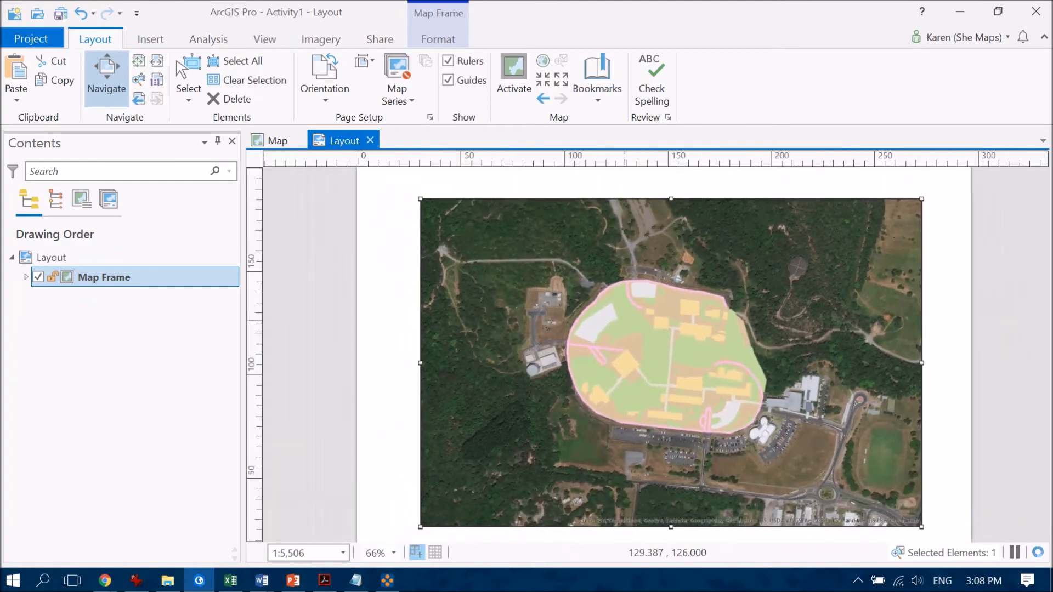
scroll(658, 354, "down", 1)
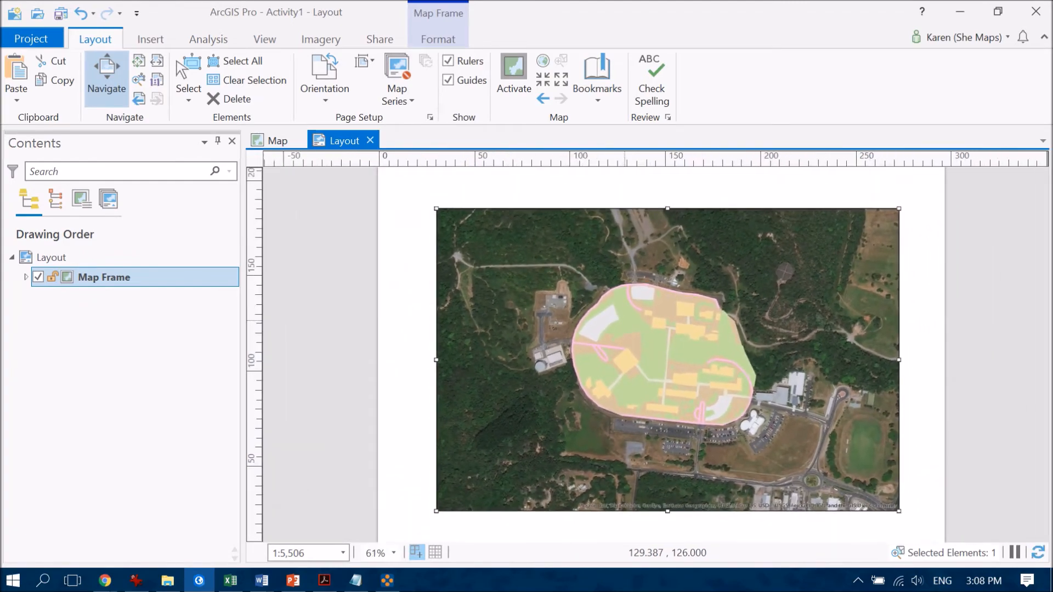
scroll(658, 354, "down", 1)
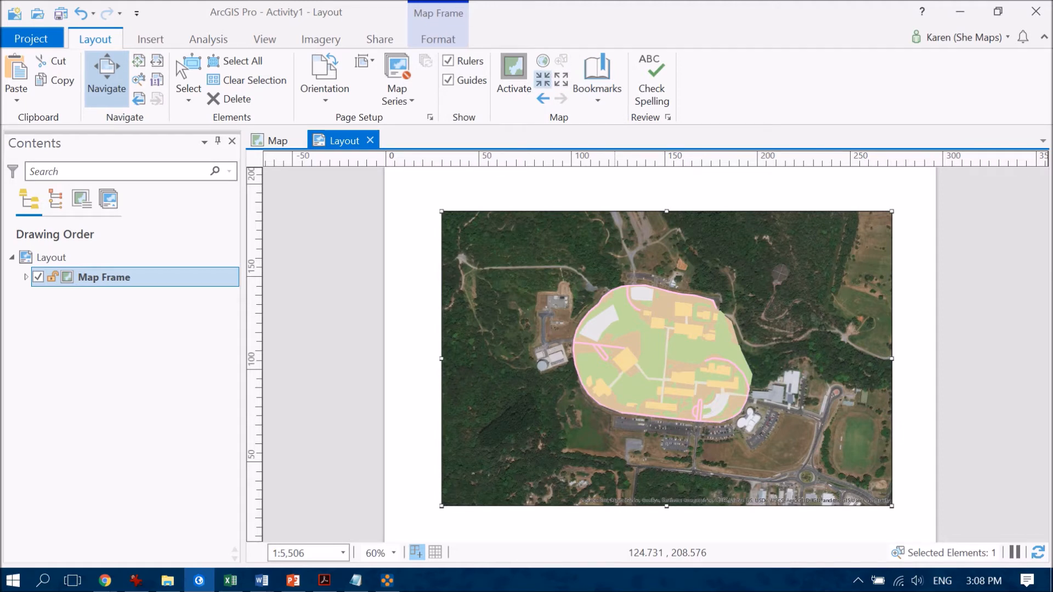
left_click(543, 80)
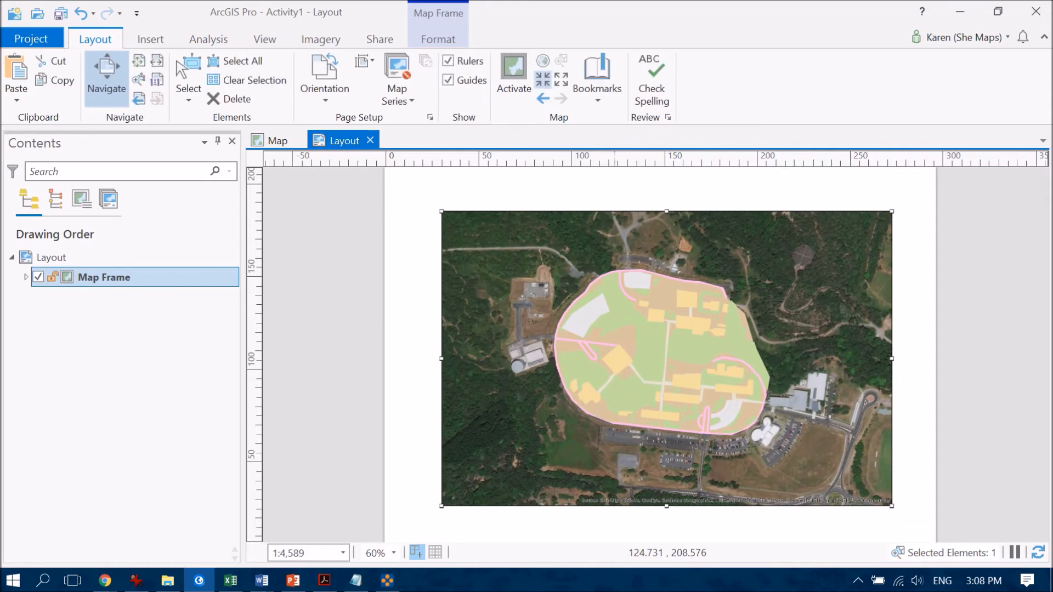
Zoom in a step and activate the map frame to navigate the campus map directly
left_click(544, 79)
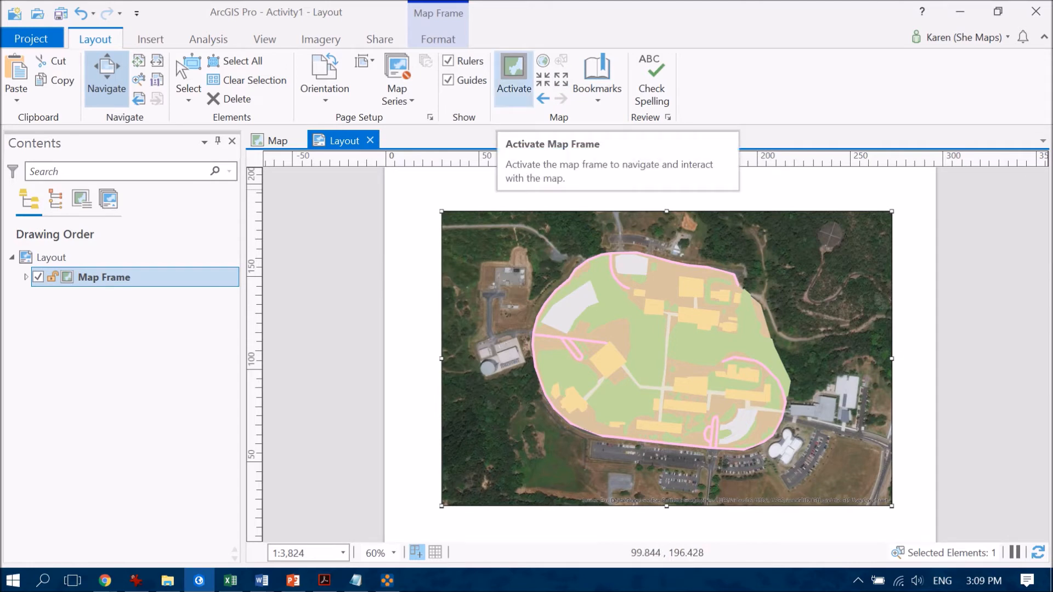
left_click(514, 78)
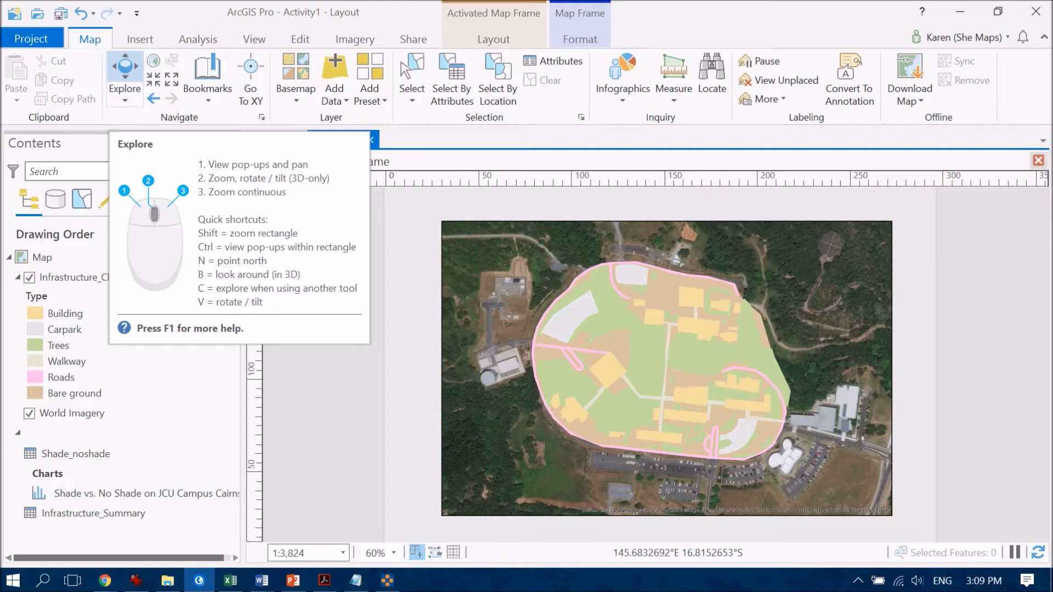
left_click(124, 78)
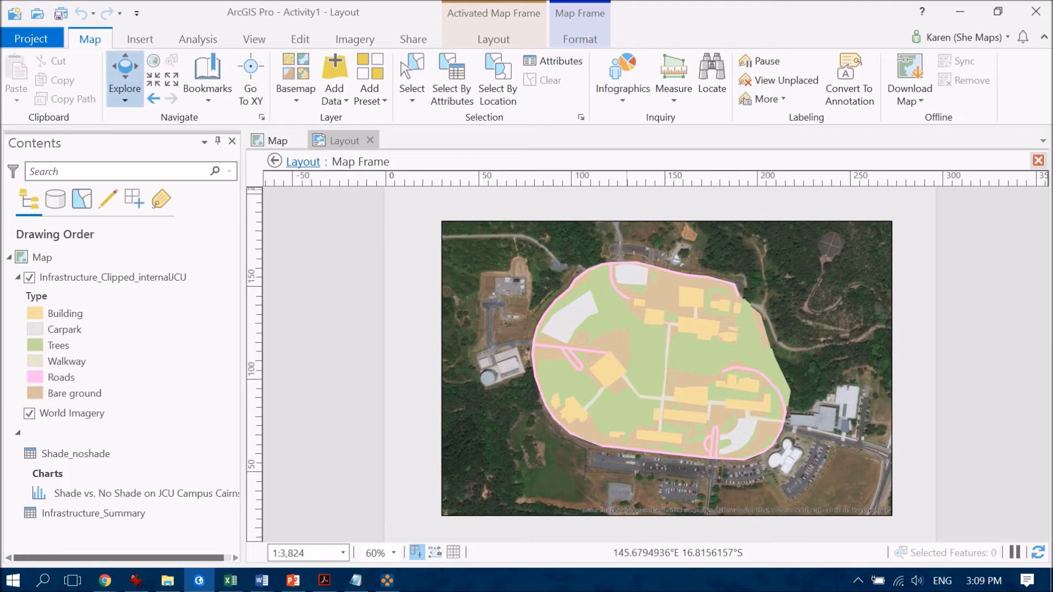
scroll(544, 354, "up", 2)
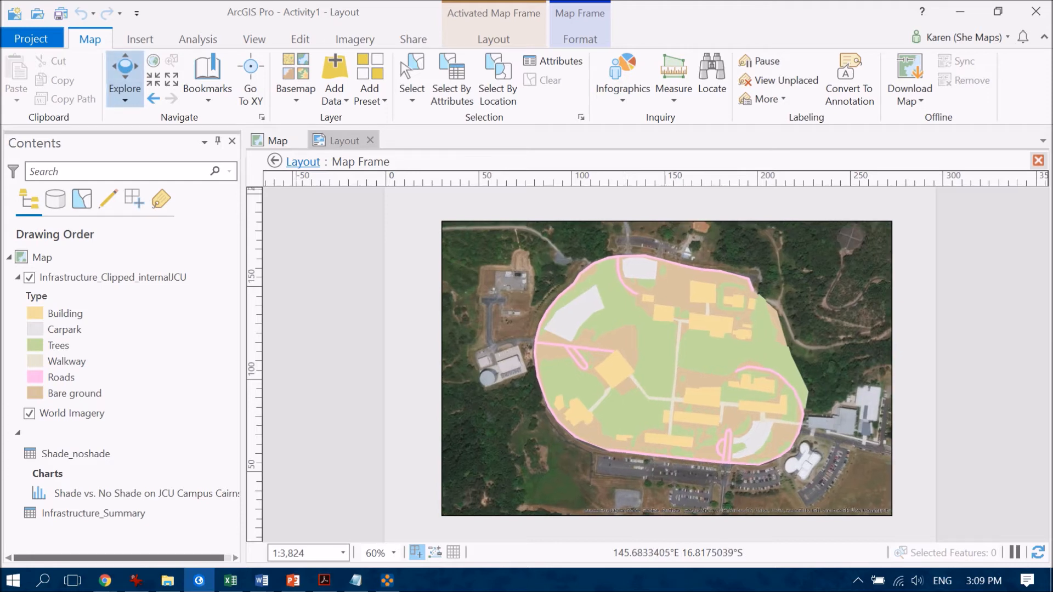
scroll(543, 354, "up", 2)
scroll(544, 354, "down", 3)
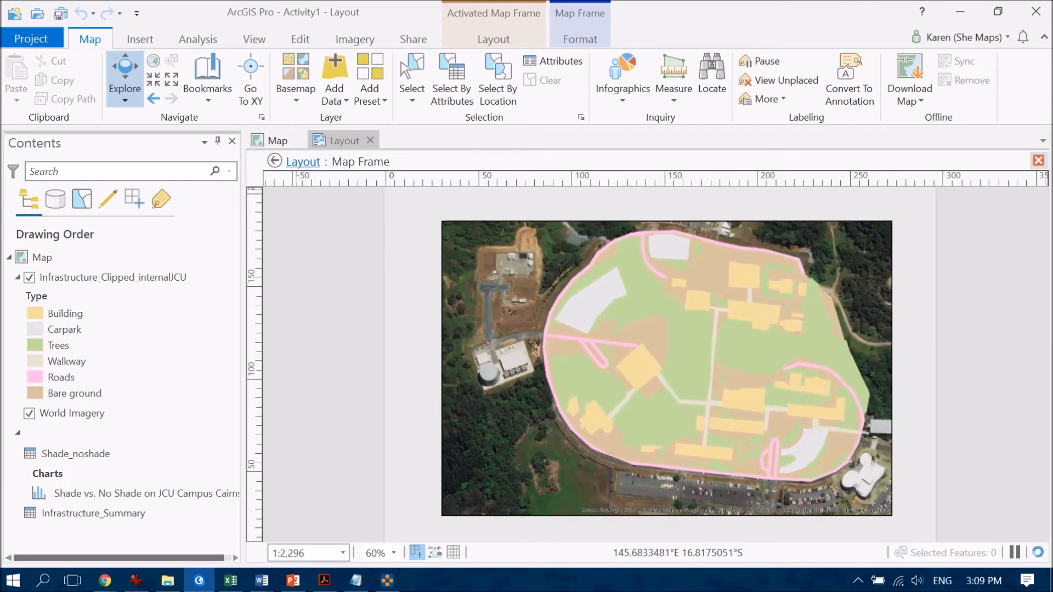
scroll(544, 355, "down", 2)
scroll(543, 354, "up", 1)
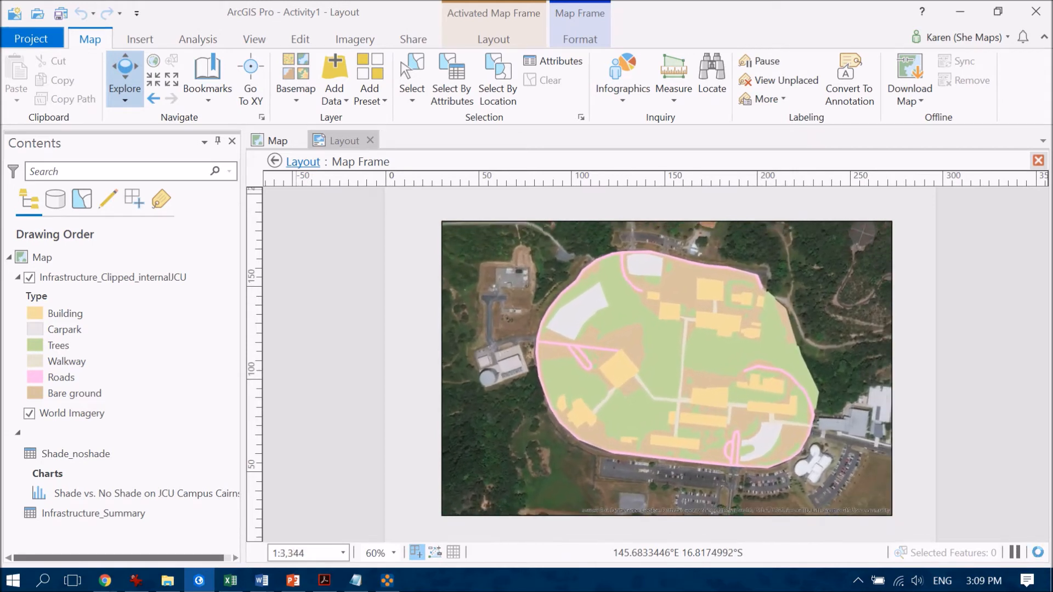
scroll(543, 355, "up", 2)
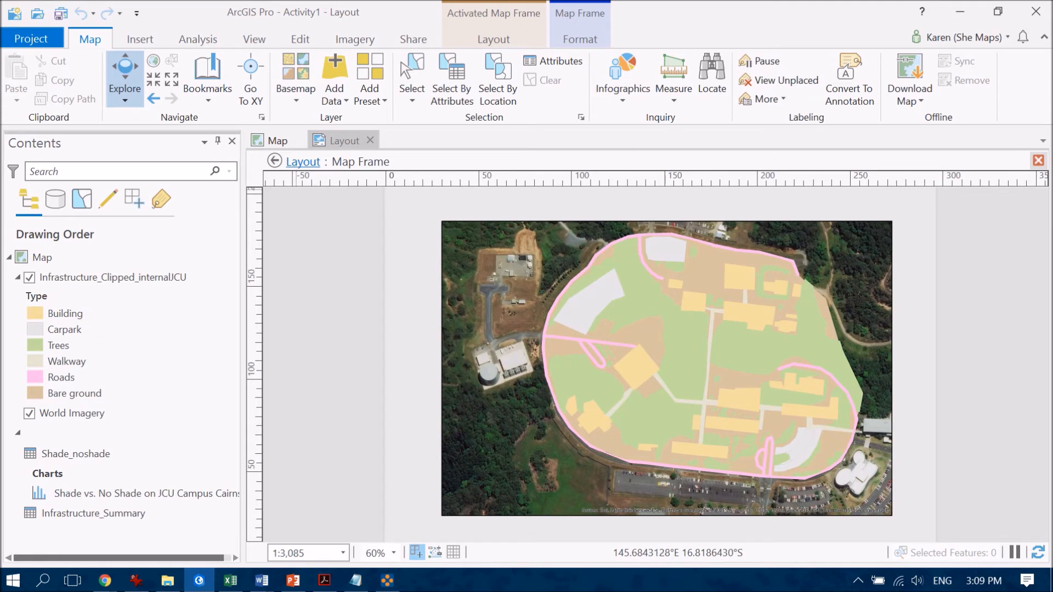
Pan the campus so it fills the map frame at about 1:2,846 scale
left_click_drag(584, 355, 543, 353)
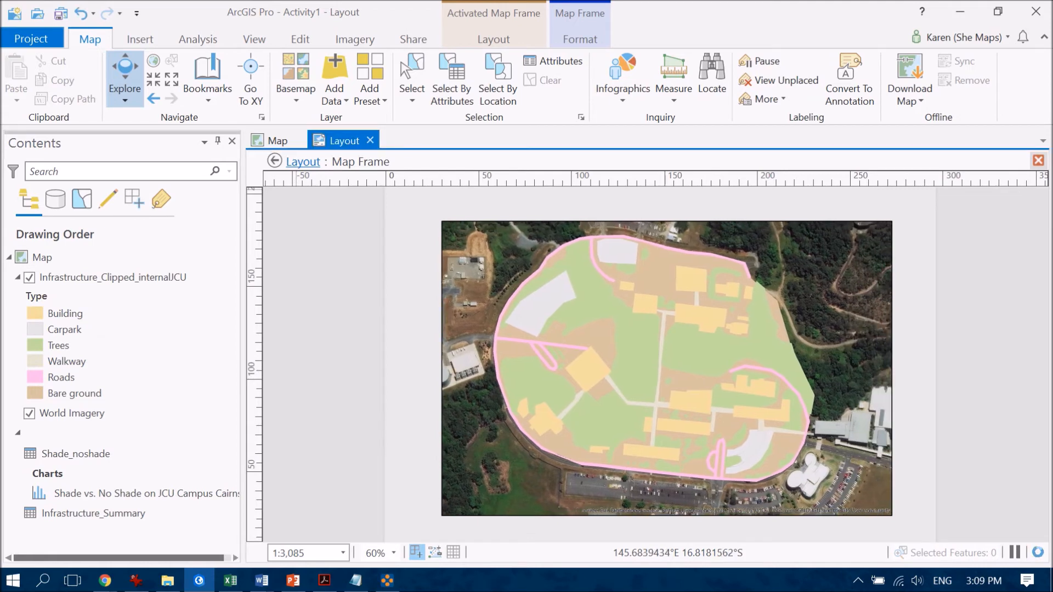
scroll(576, 362, "up", 1)
scroll(576, 362, "down", 1)
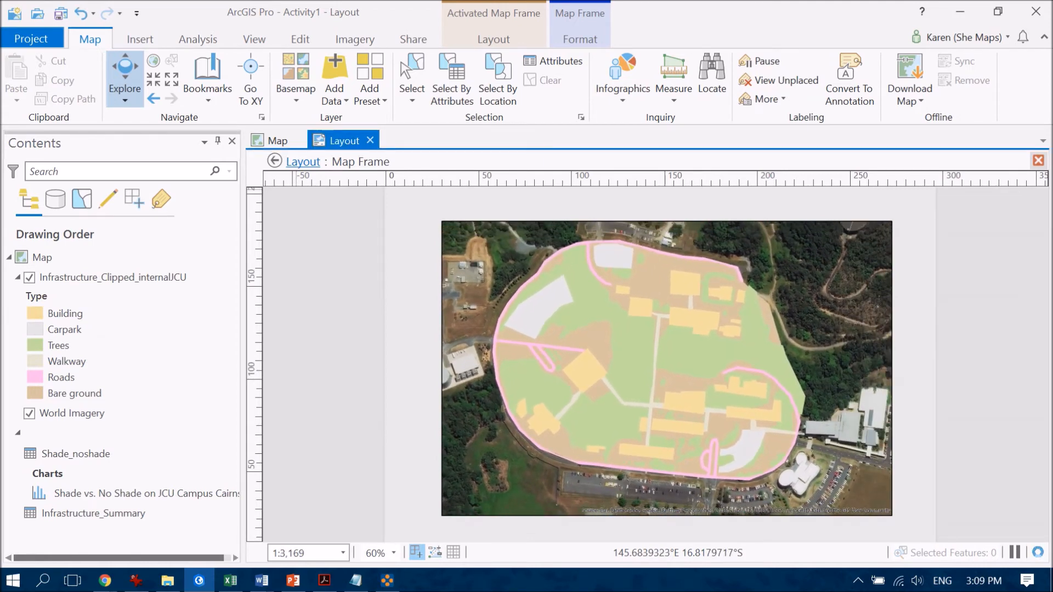
left_click_drag(575, 362, 585, 365)
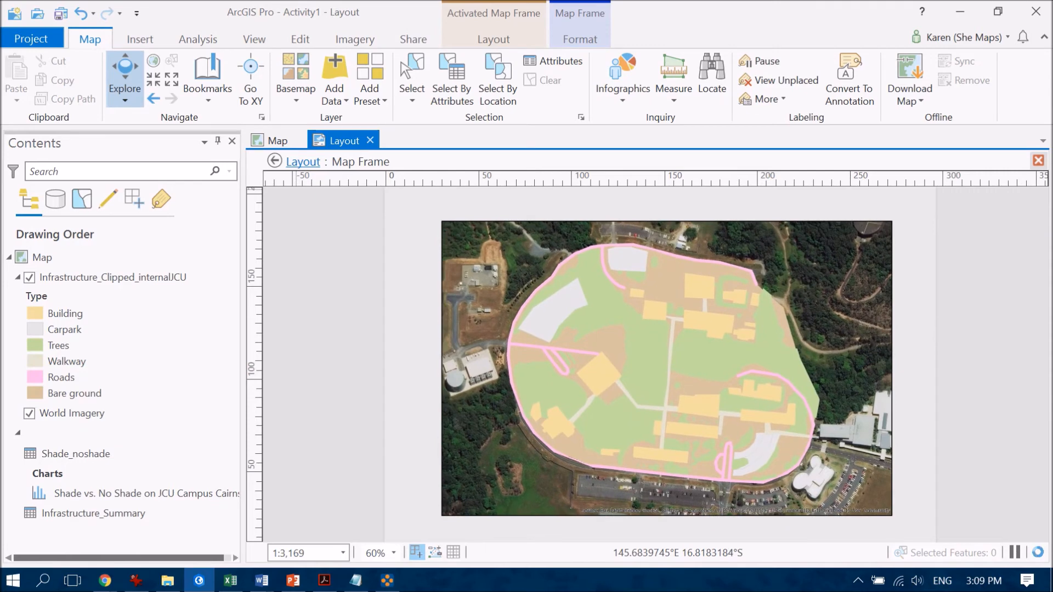
scroll(575, 362, "up", 1)
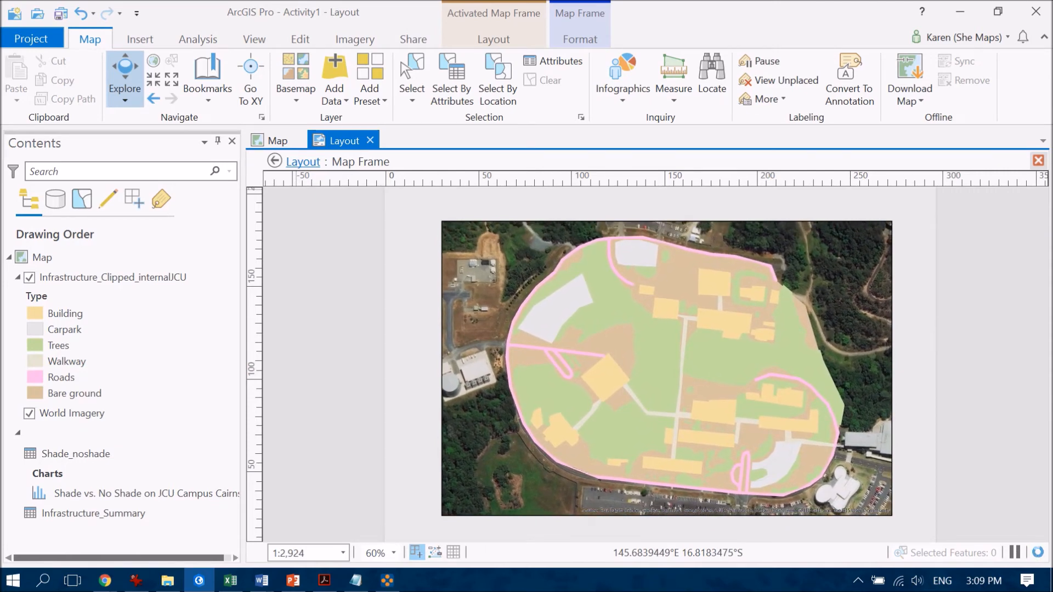
scroll(575, 362, "up", 1)
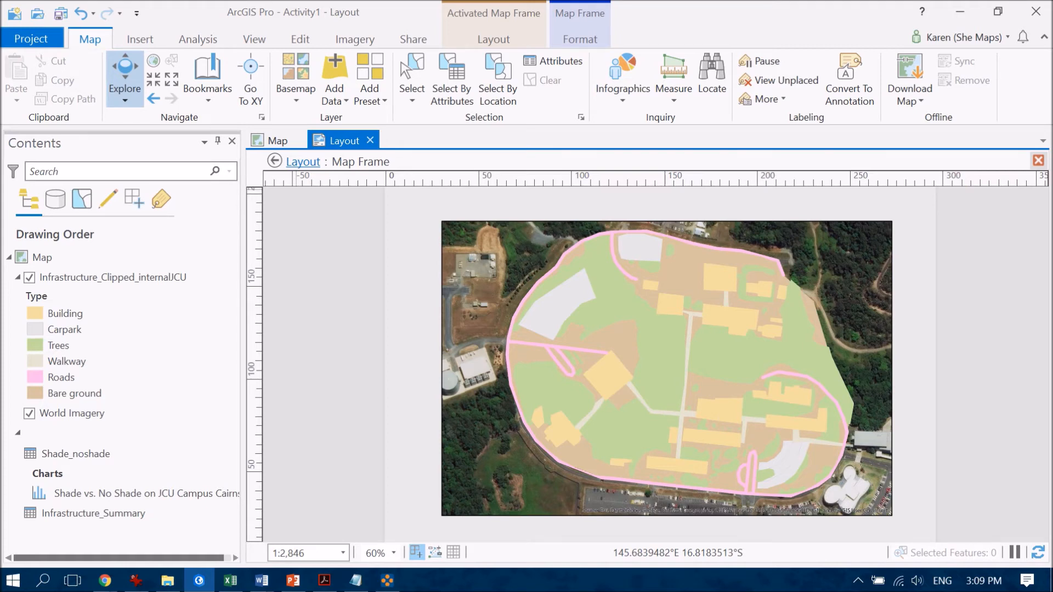
left_click_drag(675, 370, 665, 369)
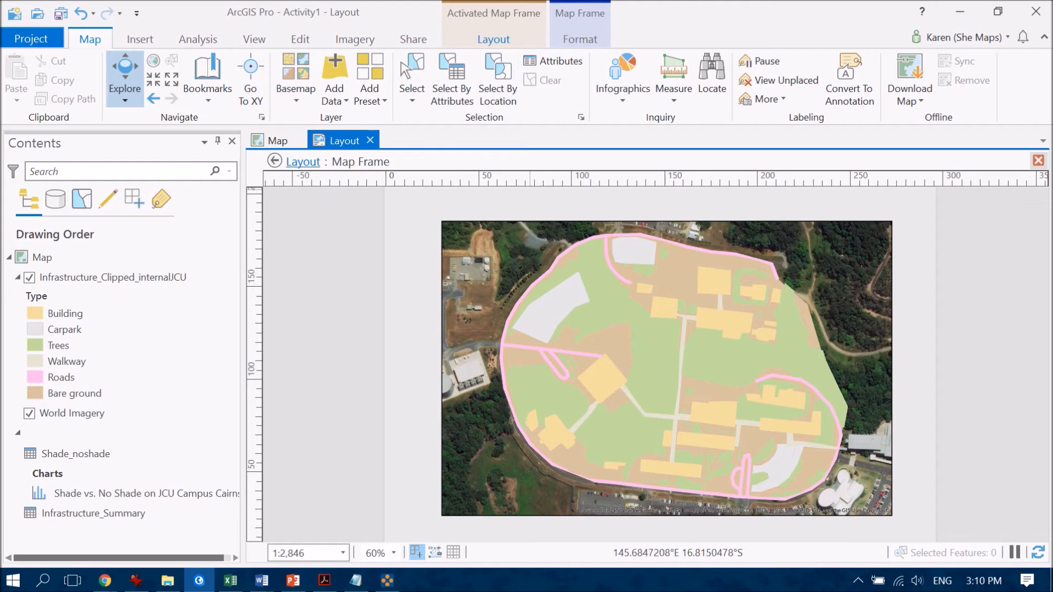
Close map frame activation and return to navigating the layout page
left_click(494, 39)
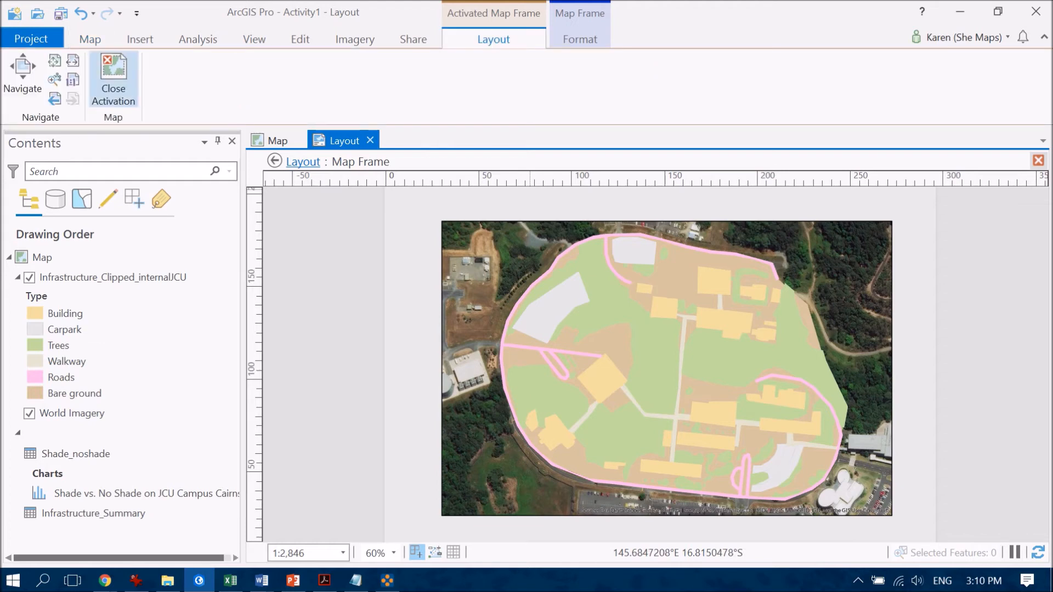
left_click(113, 80)
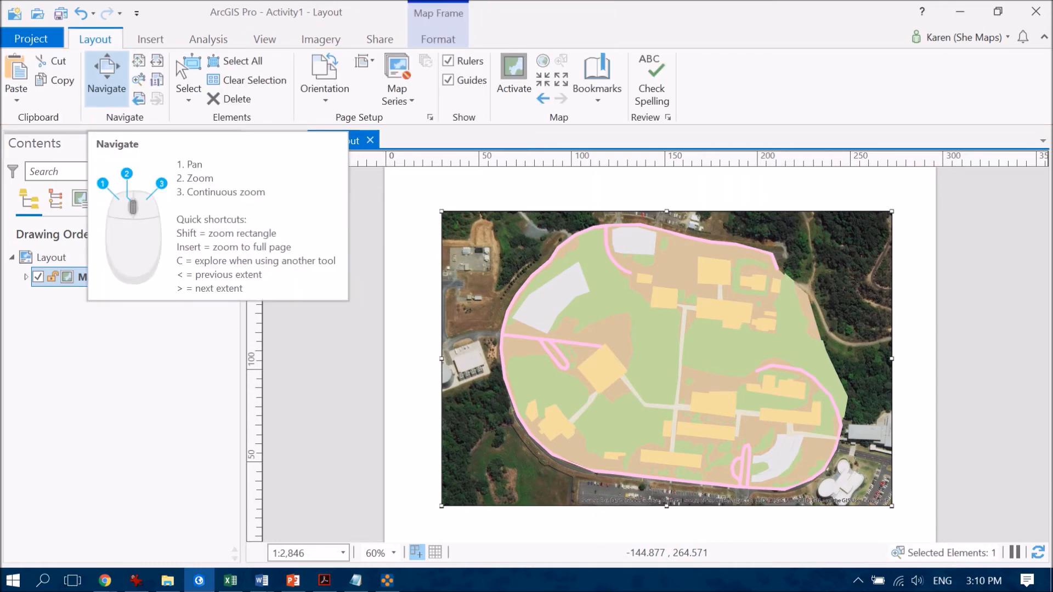
left_click(107, 78)
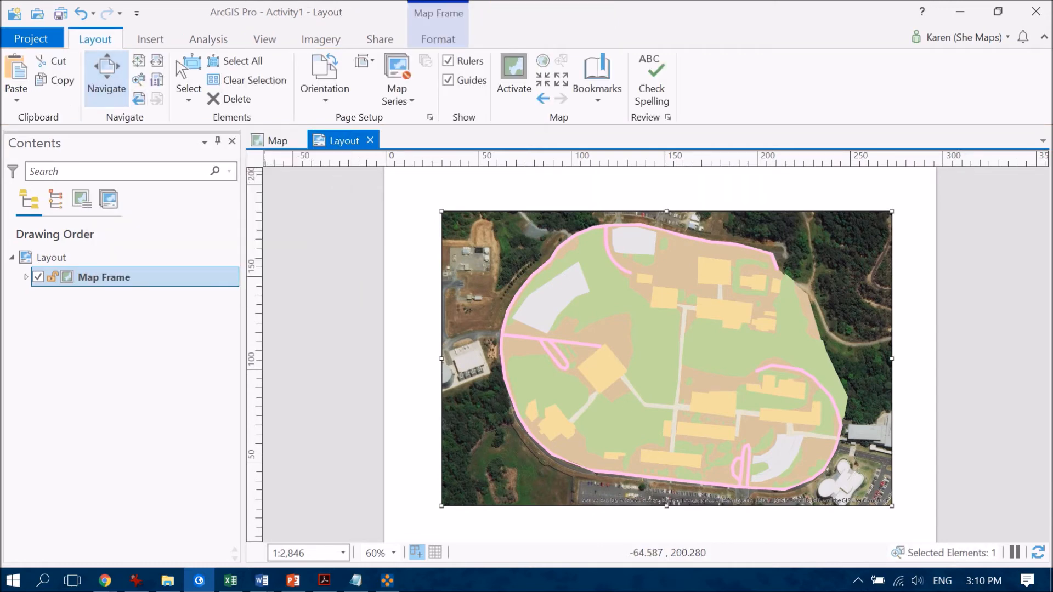
scroll(658, 353, "down", 1)
scroll(633, 353, "down", 2)
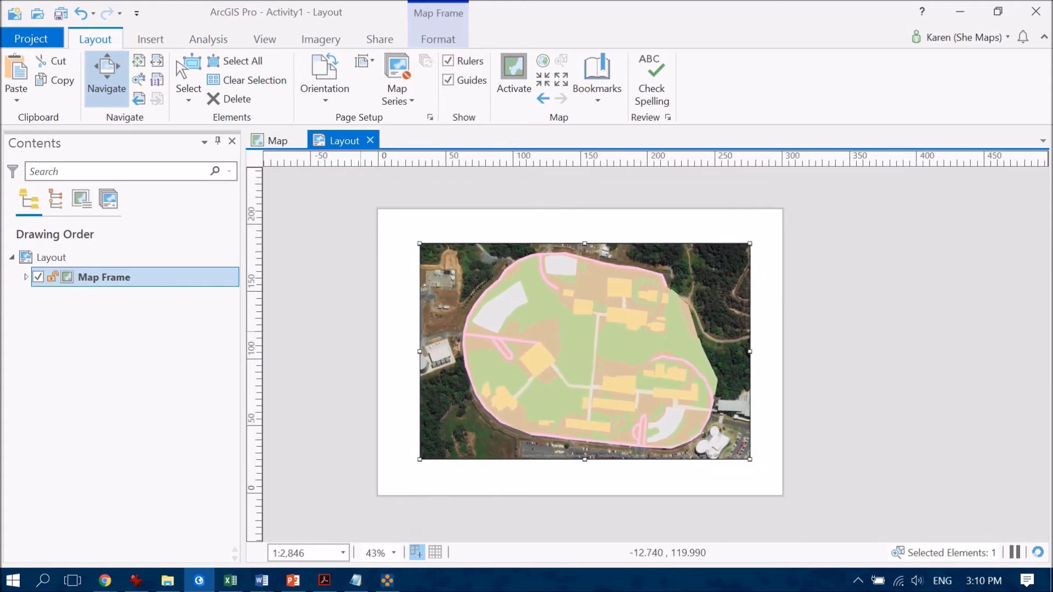
scroll(633, 353, "up", 1)
scroll(633, 353, "up", 1)
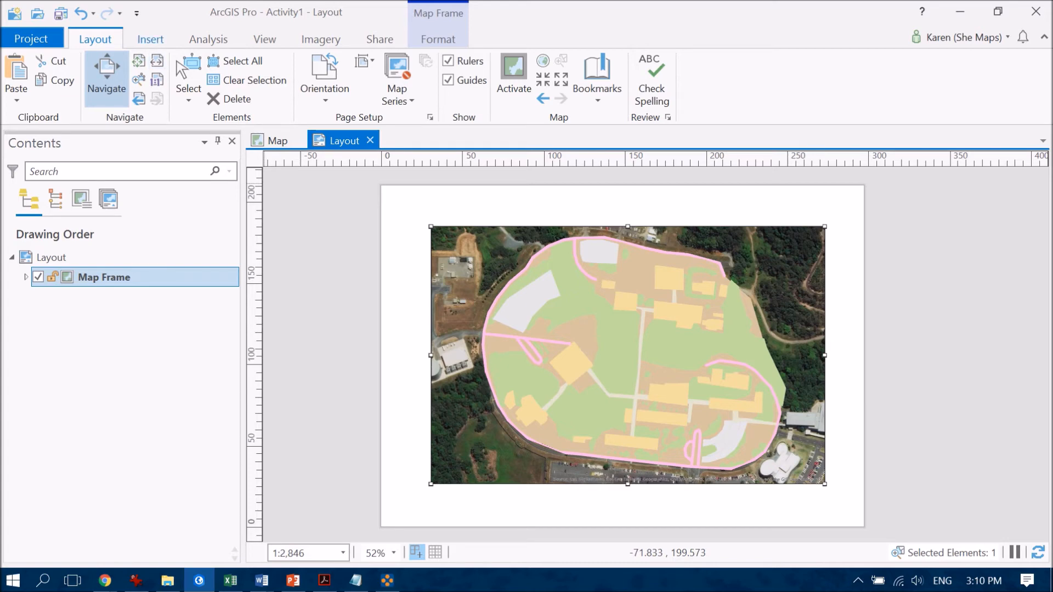
Place a plain black ArcGIS North arrow at the page's top-left corner beside the map
left_click(150, 39)
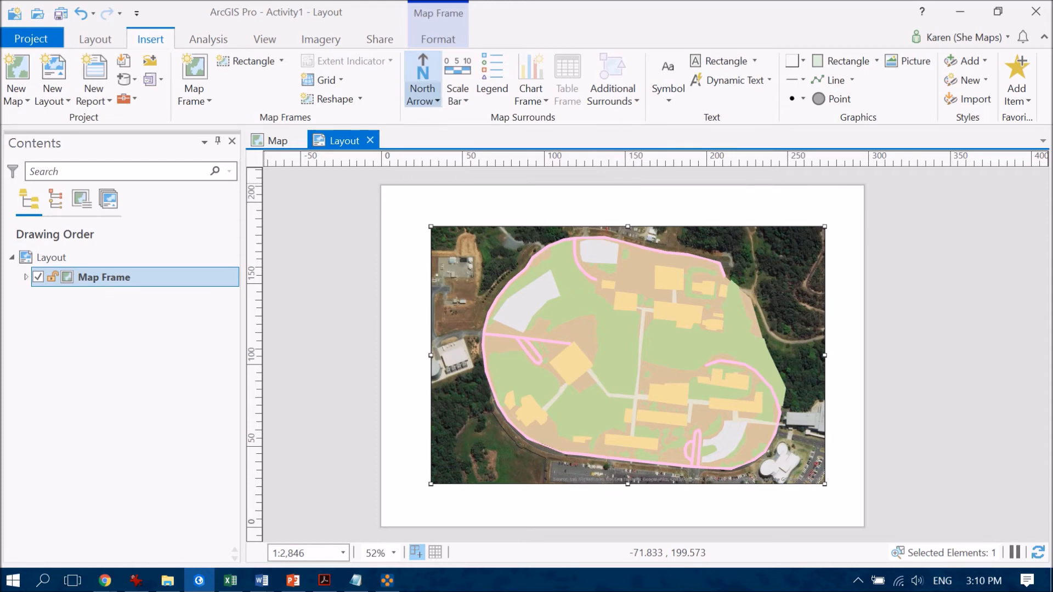
left_click(422, 95)
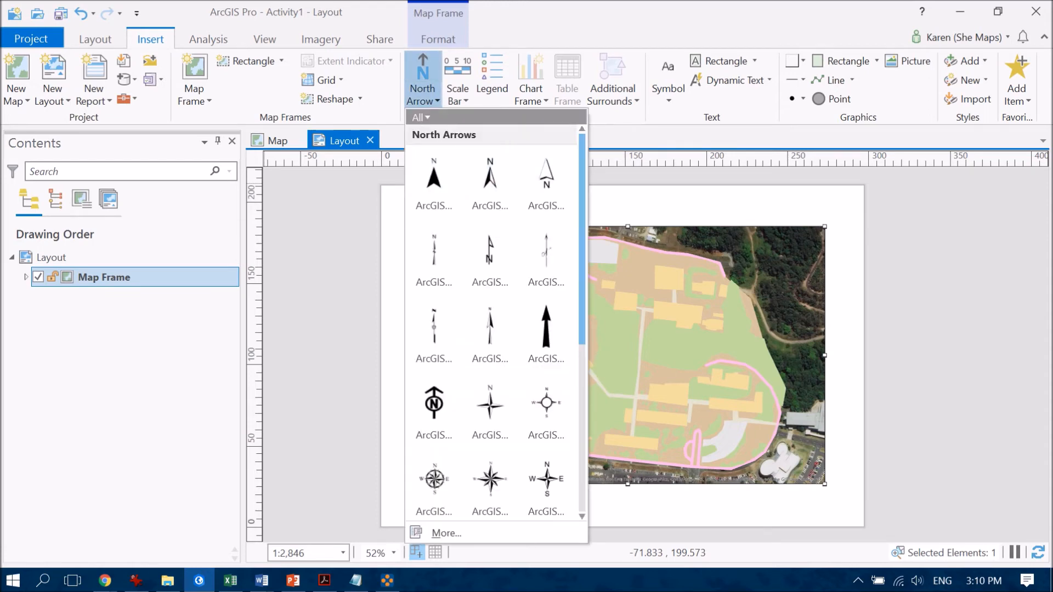
scroll(494, 329, "down", 2)
scroll(493, 329, "up", 2)
left_click(434, 181)
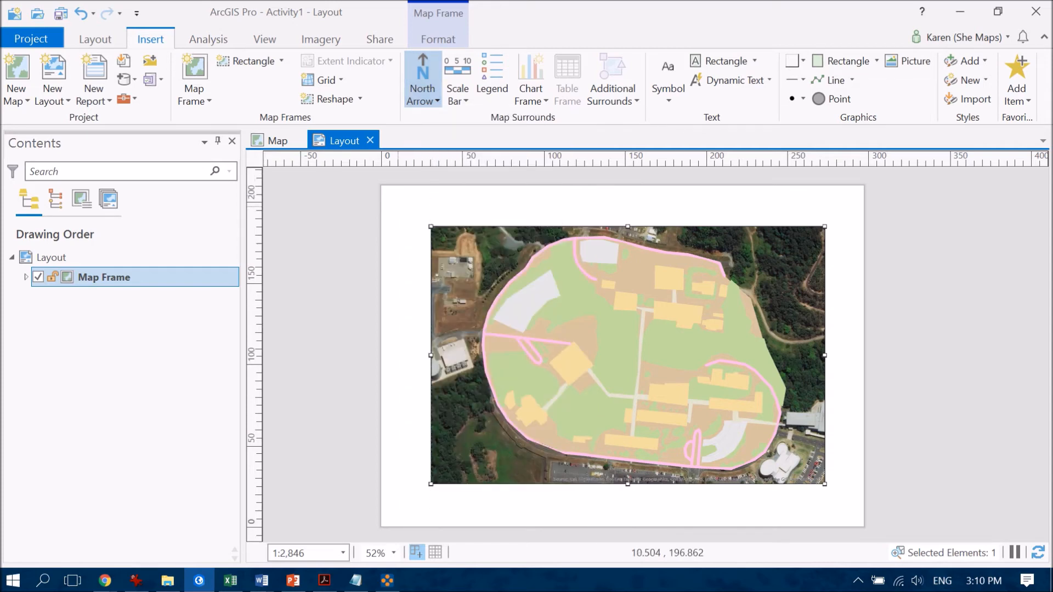
left_click_drag(395, 196, 419, 234)
left_click_drag(425, 245, 426, 252)
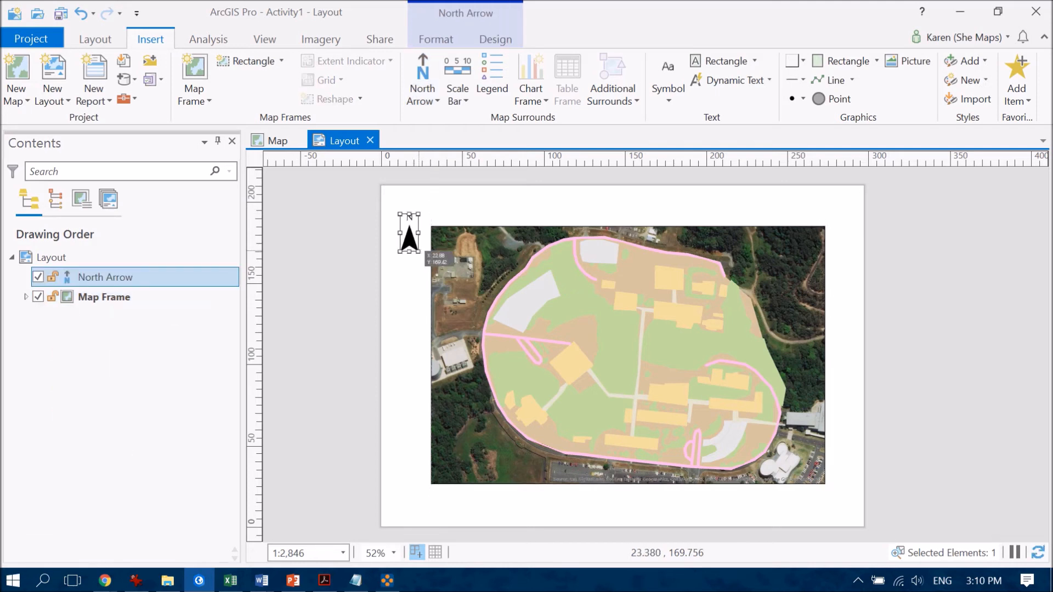
left_click_drag(408, 238, 409, 221)
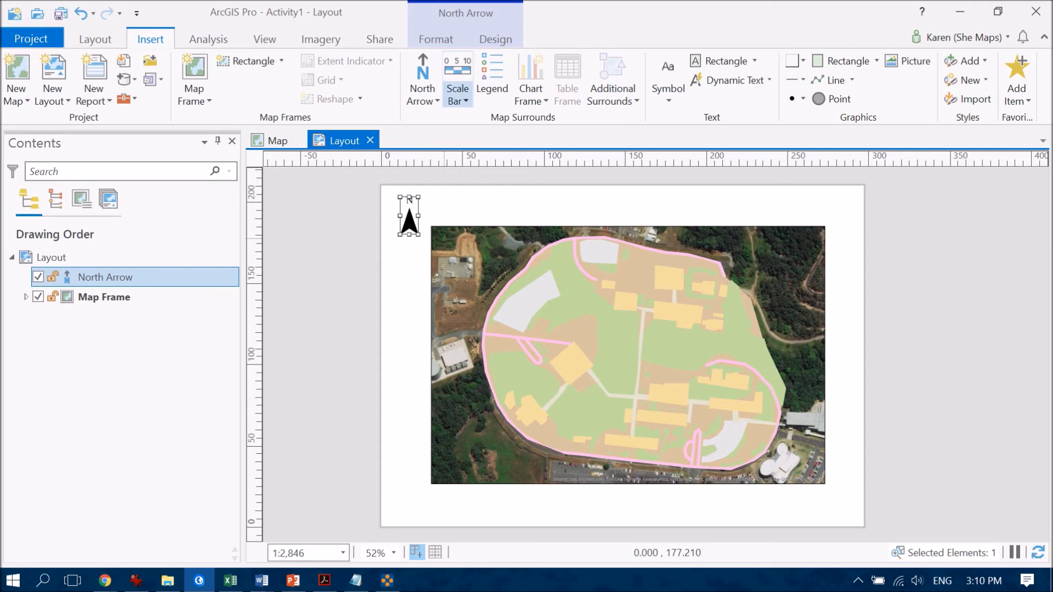
left_click(458, 95)
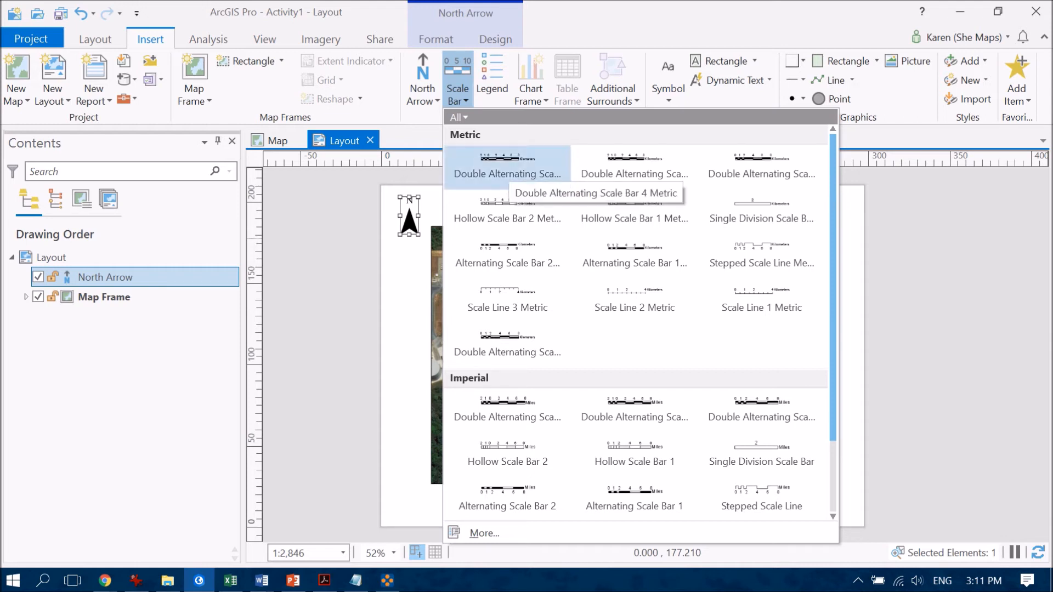
Add a Double Alternating Scale Bar 4 Metric scale bar centred beneath the map frame
left_click(508, 165)
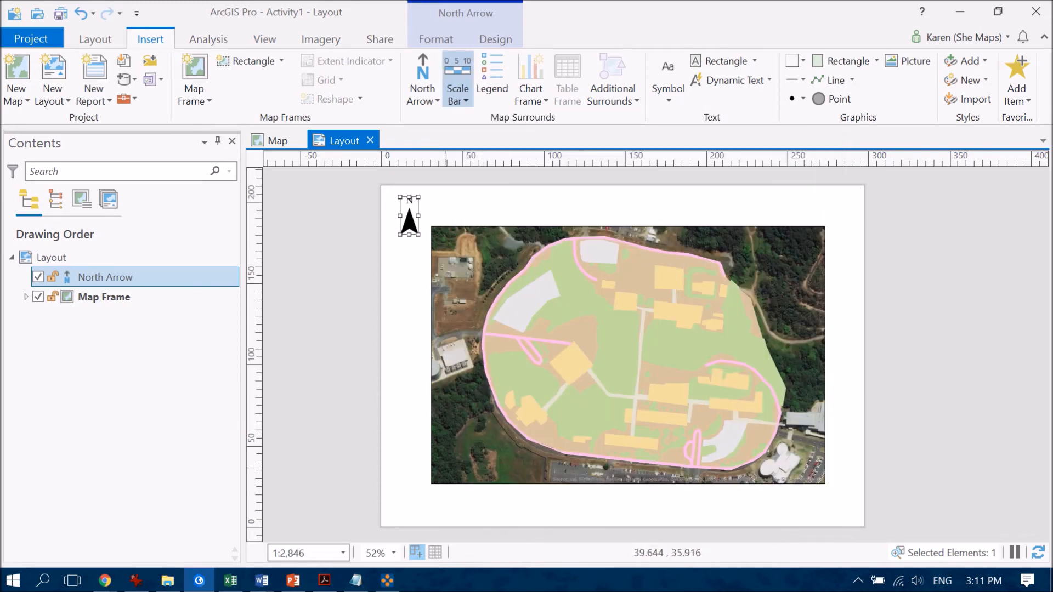
left_click_drag(511, 500, 721, 503)
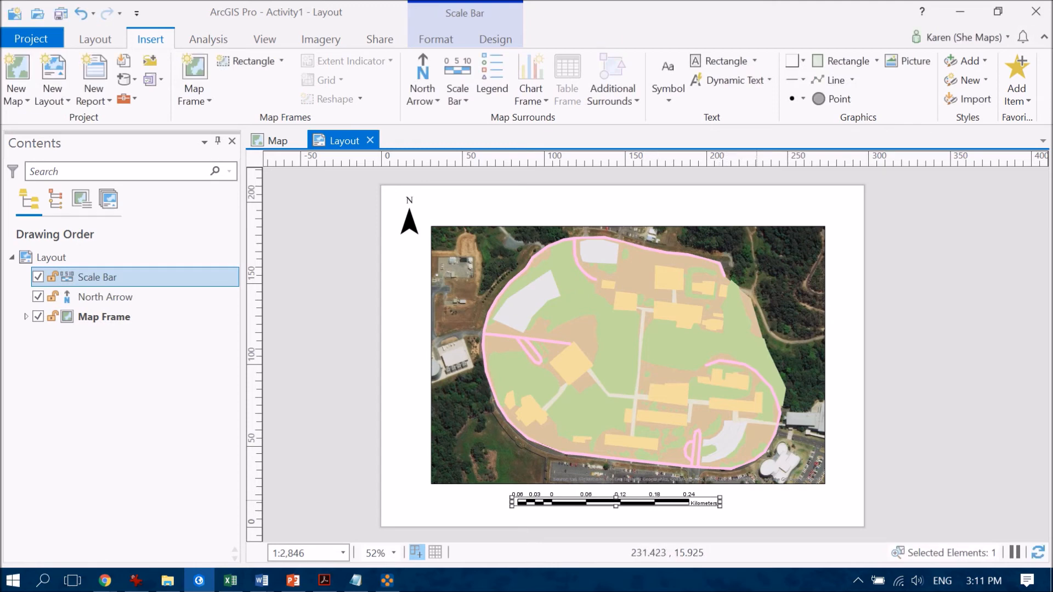
left_click(757, 206)
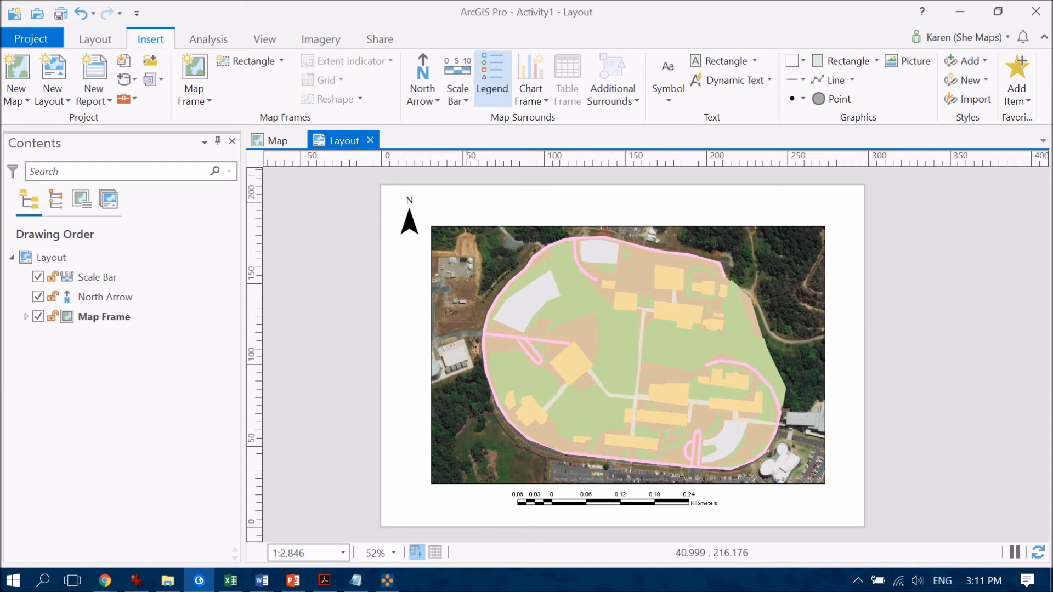
left_click(493, 79)
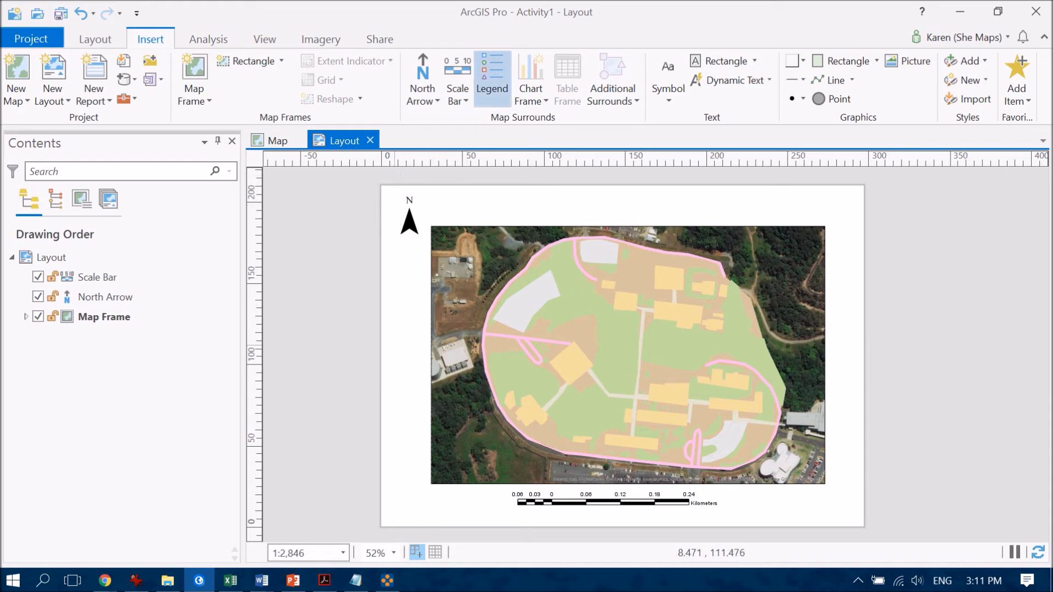
Draw the legend of infrastructure types at the lower left of the map frame
left_click_drag(389, 348, 482, 482)
left_click_drag(482, 482, 483, 484)
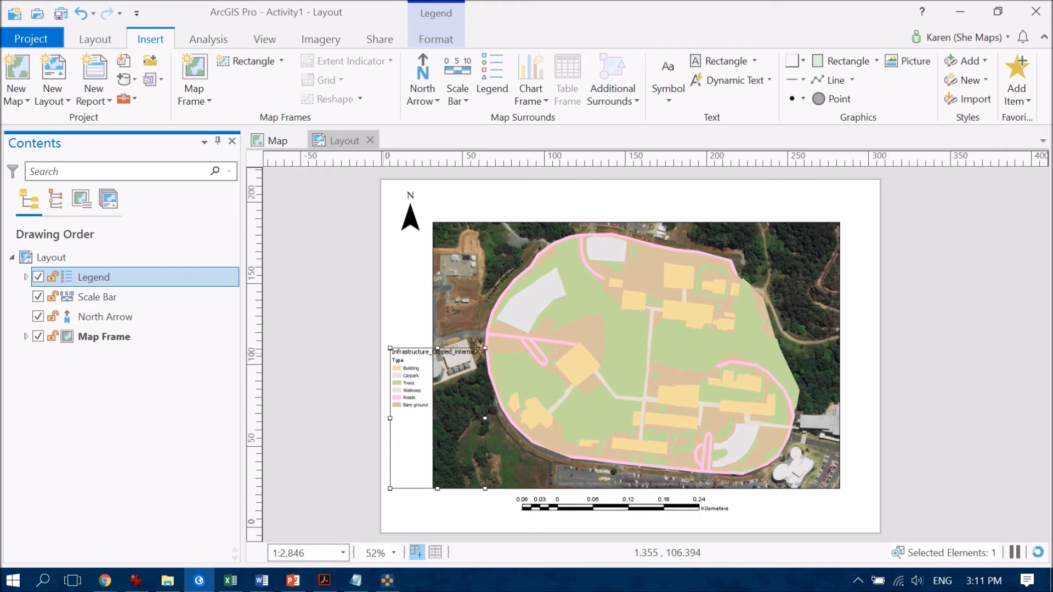
scroll(412, 362, "up", 4)
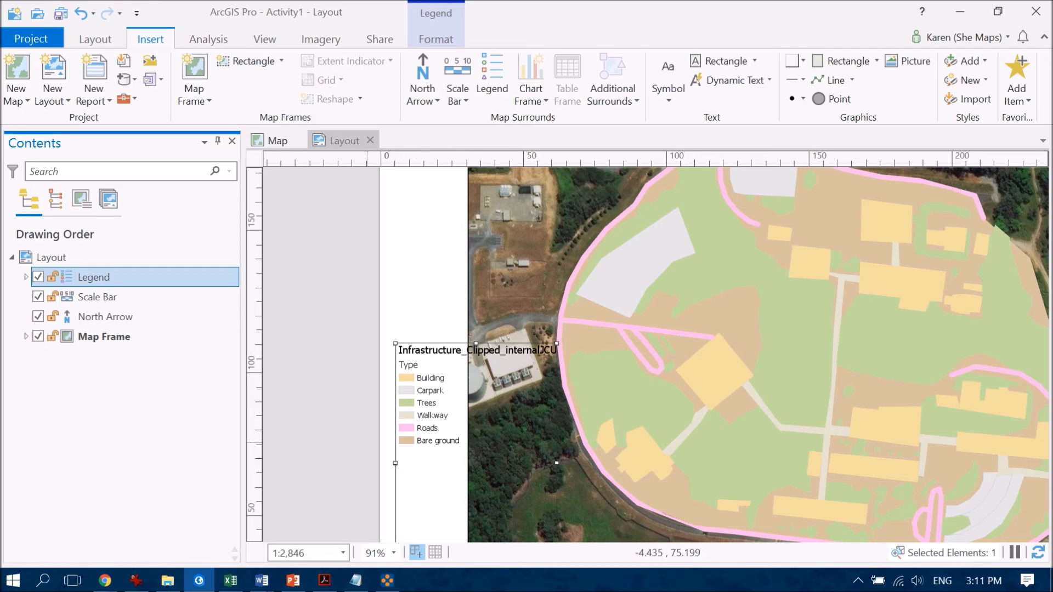
scroll(557, 463, "down", 3)
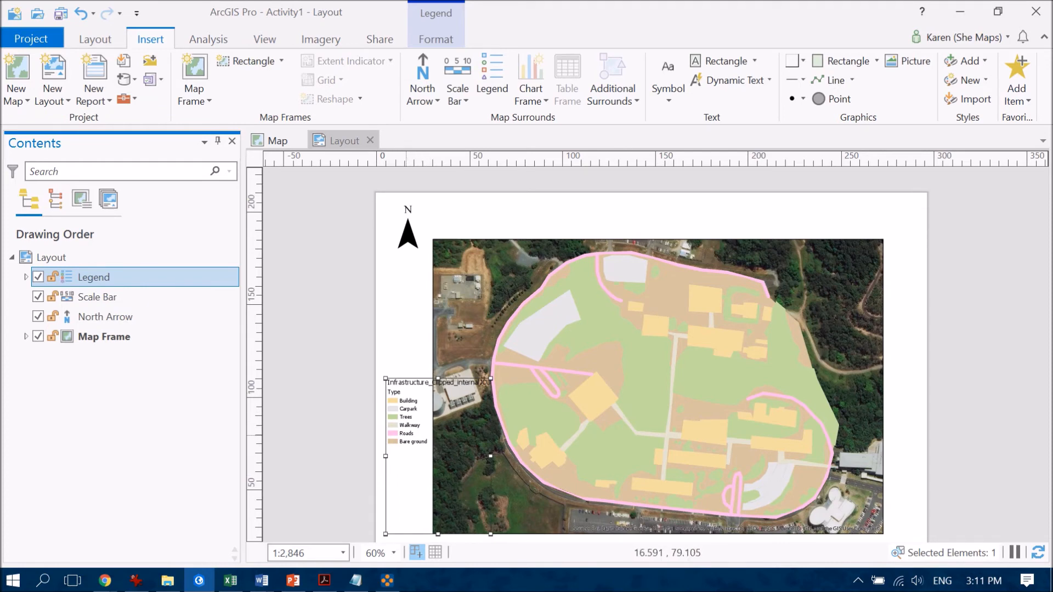
right_click(411, 393)
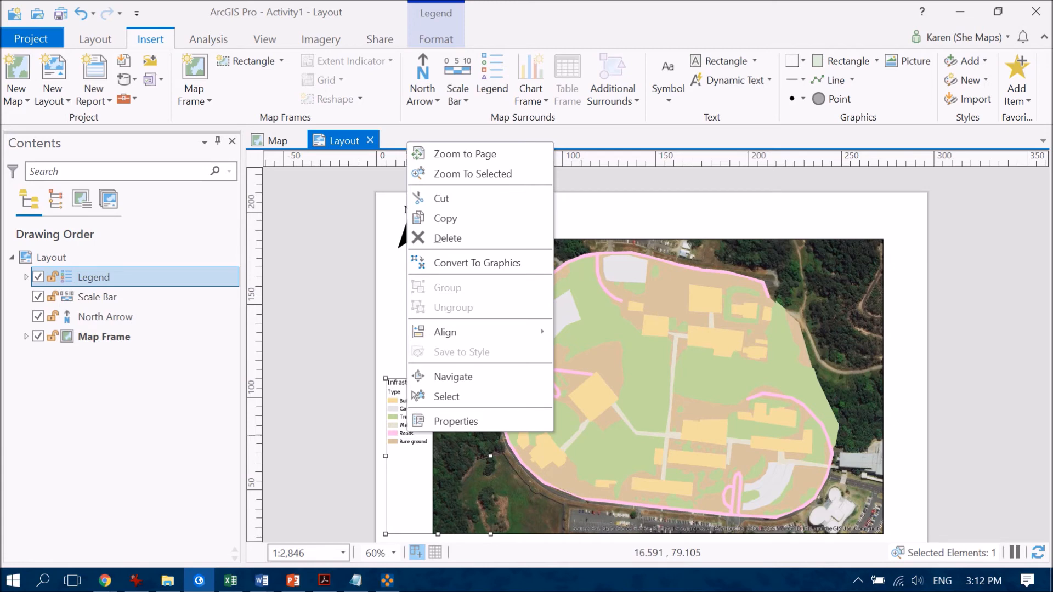
left_click(455, 422)
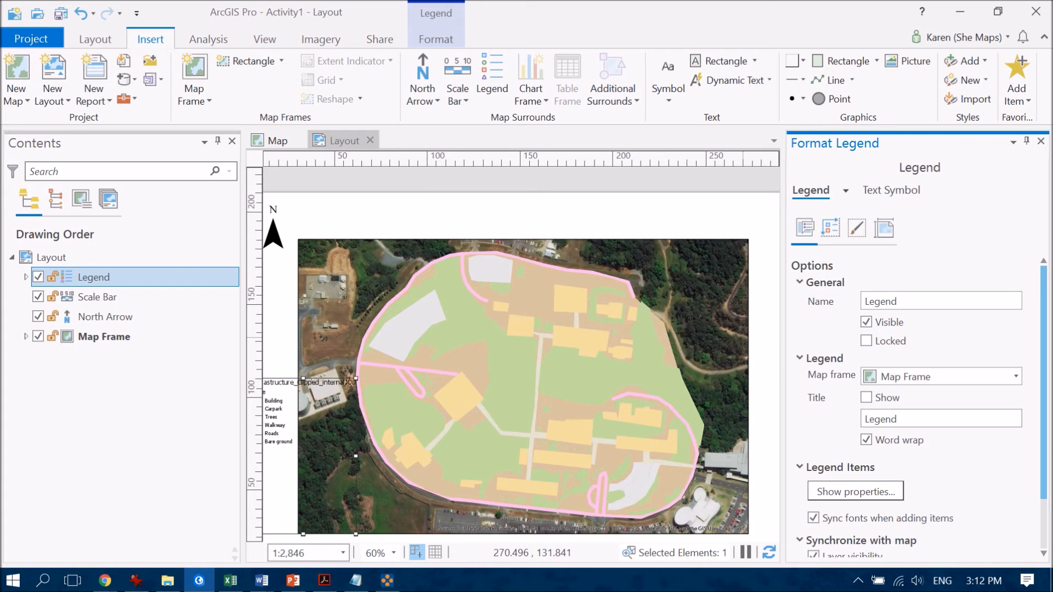
scroll(914, 394, "down", 2)
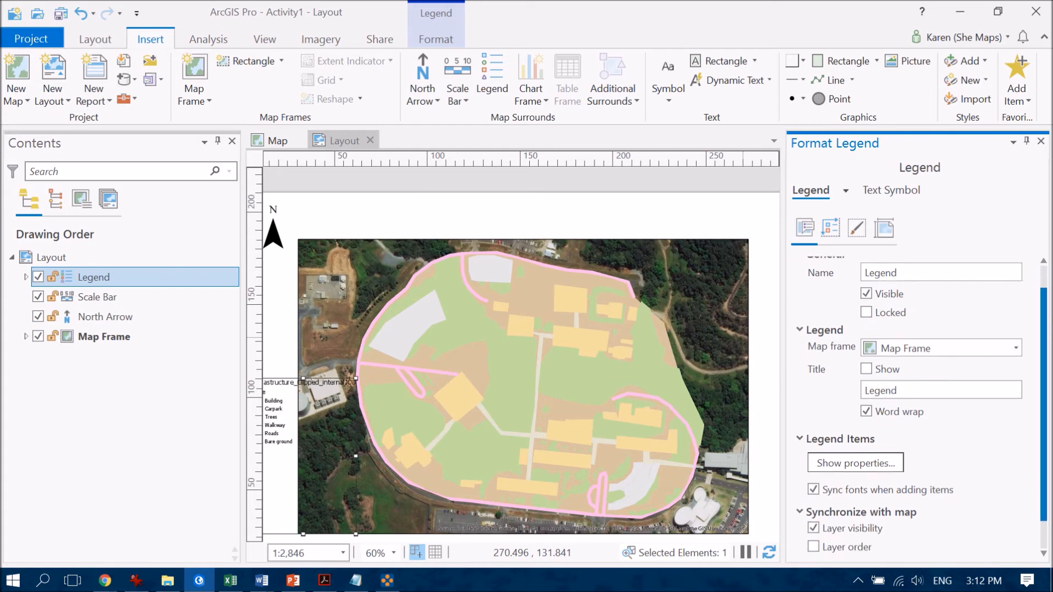
scroll(913, 395, "up", 2)
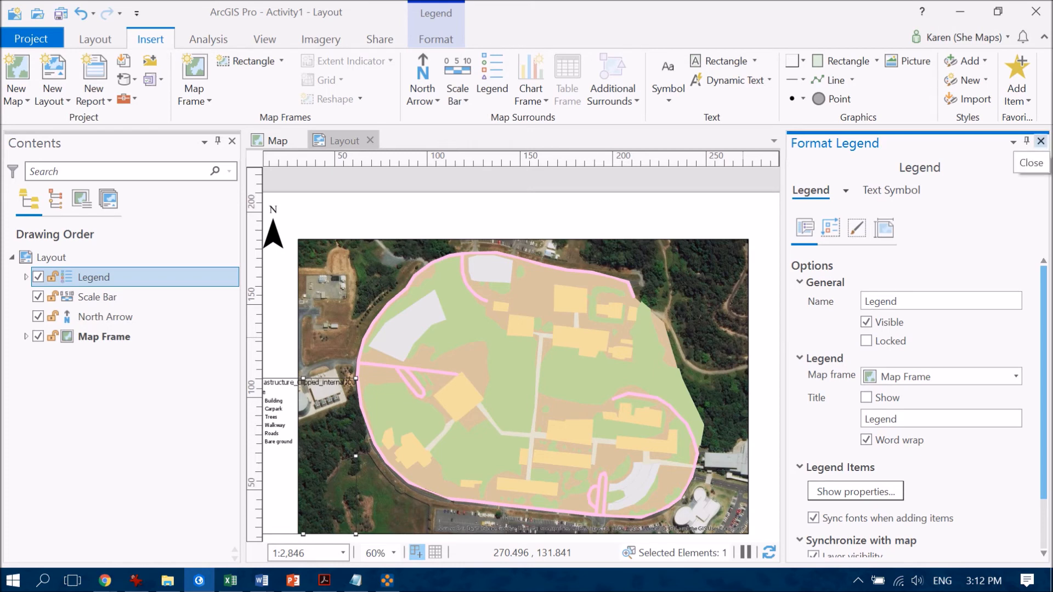
left_click(1040, 141)
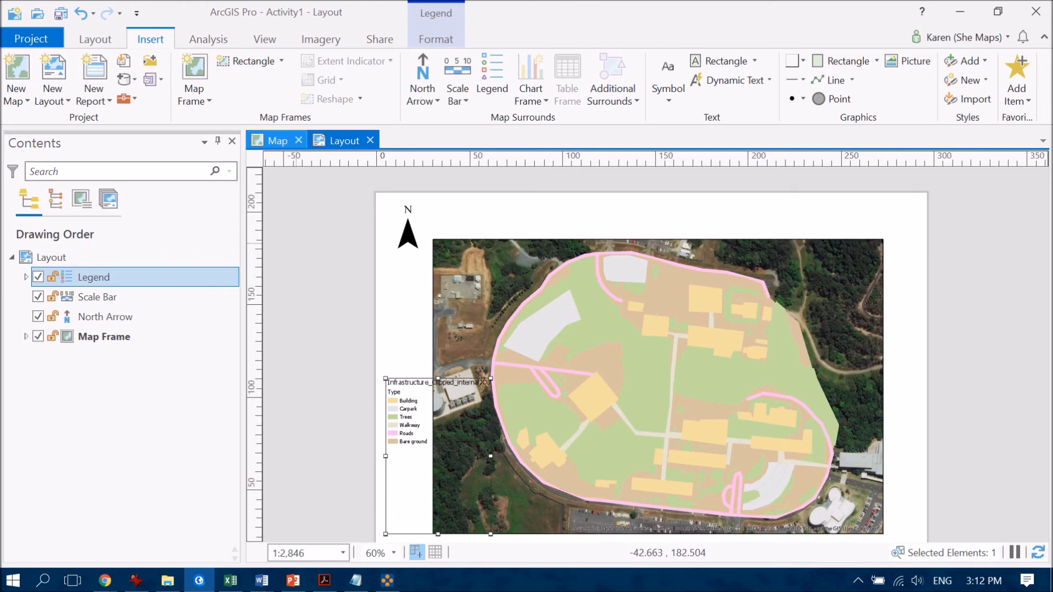
left_click(277, 141)
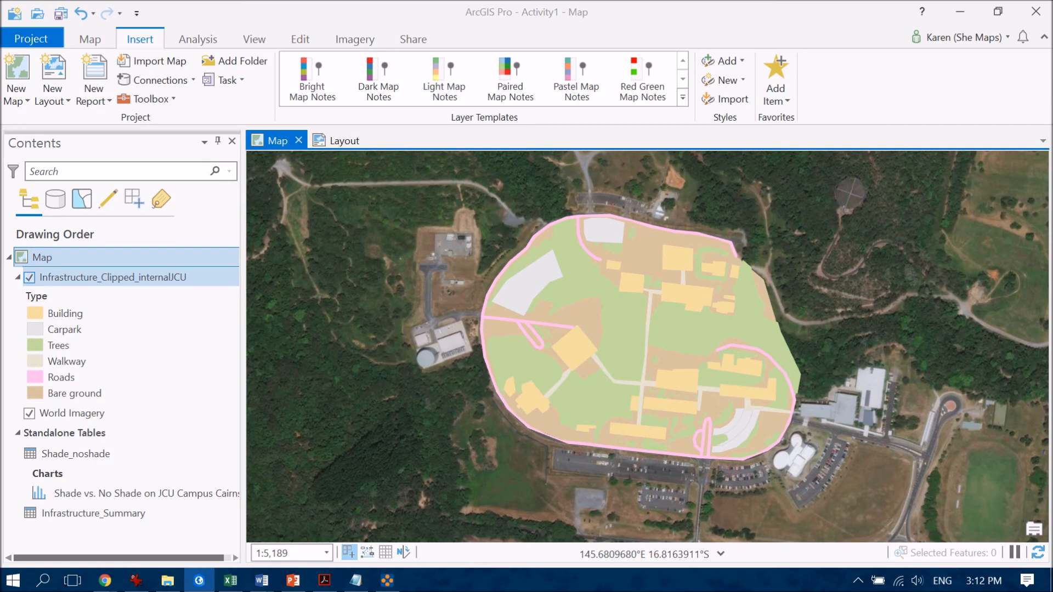
left_click(30, 277)
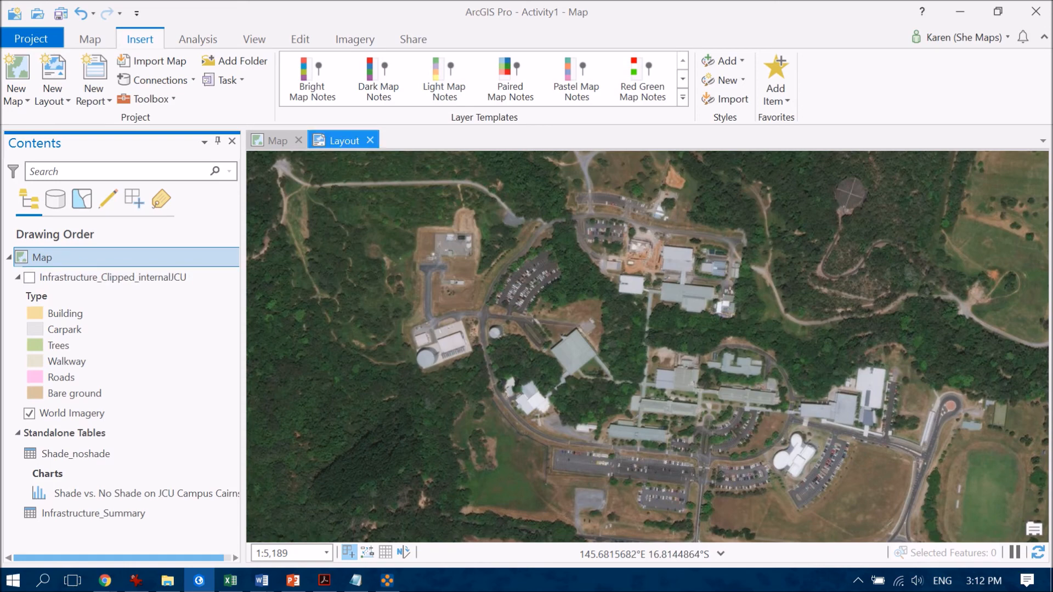
left_click(344, 141)
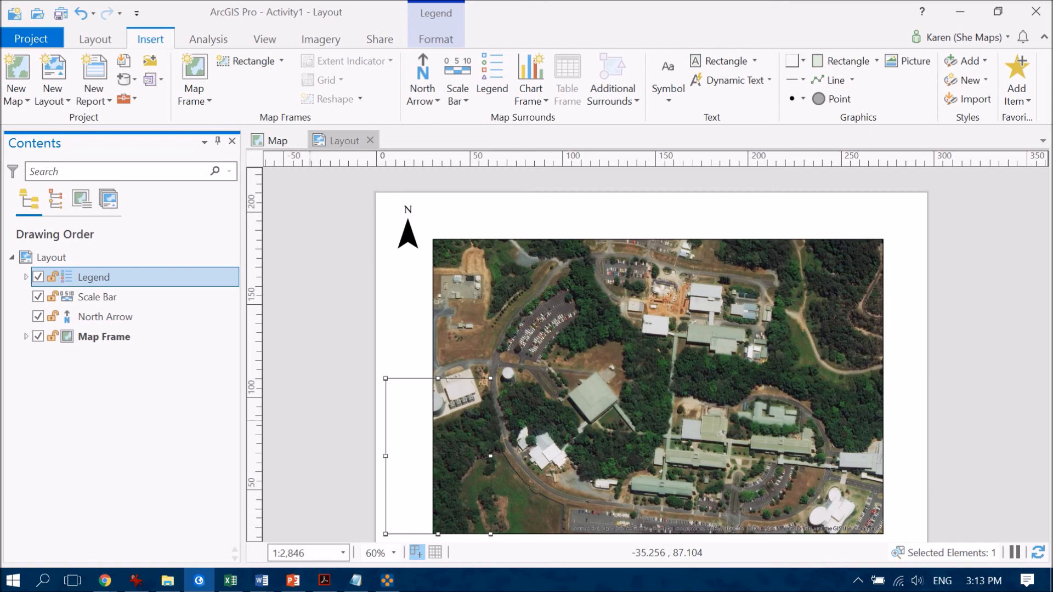
left_click(277, 141)
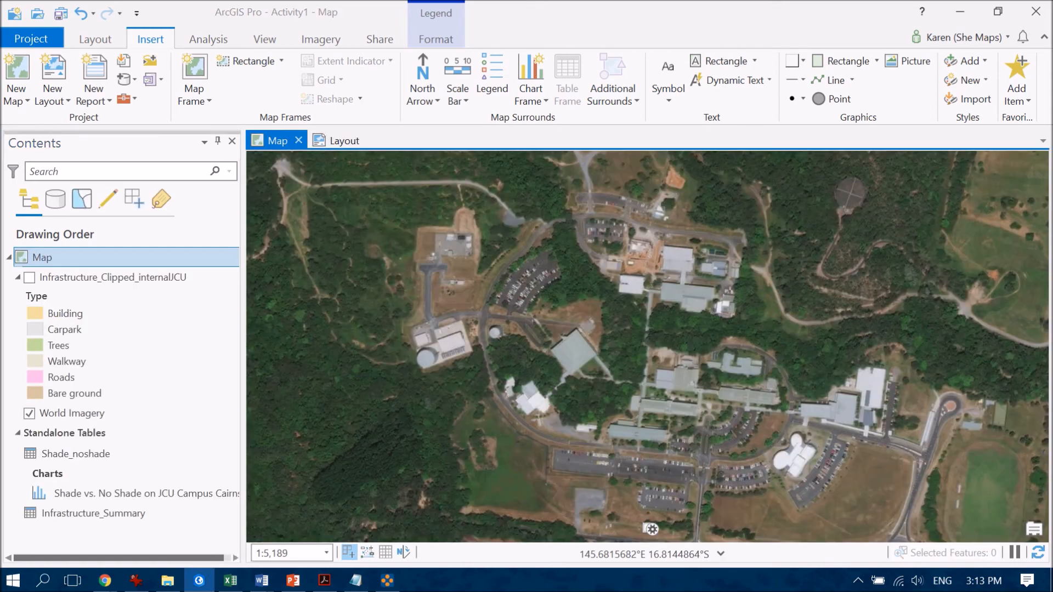
left_click(30, 277)
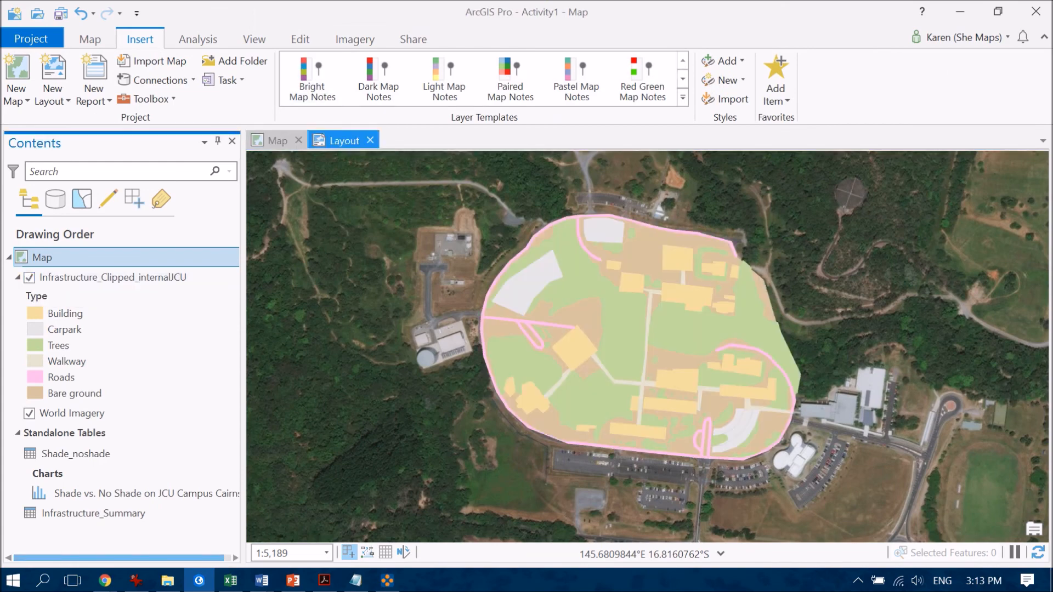
left_click(344, 141)
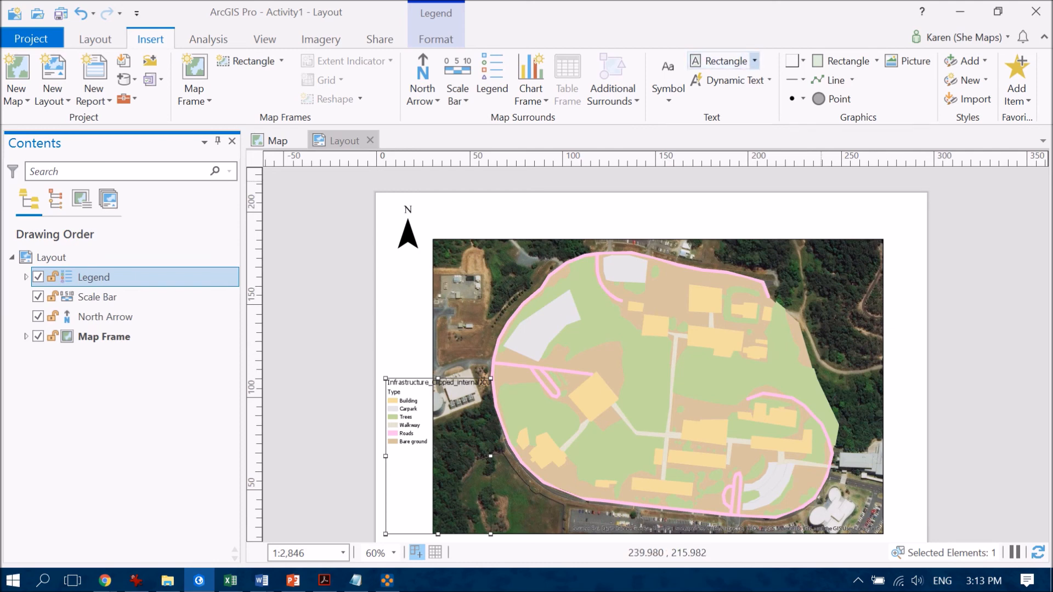
Draw a rectangle text box for the title across the top of the page
left_click(720, 61)
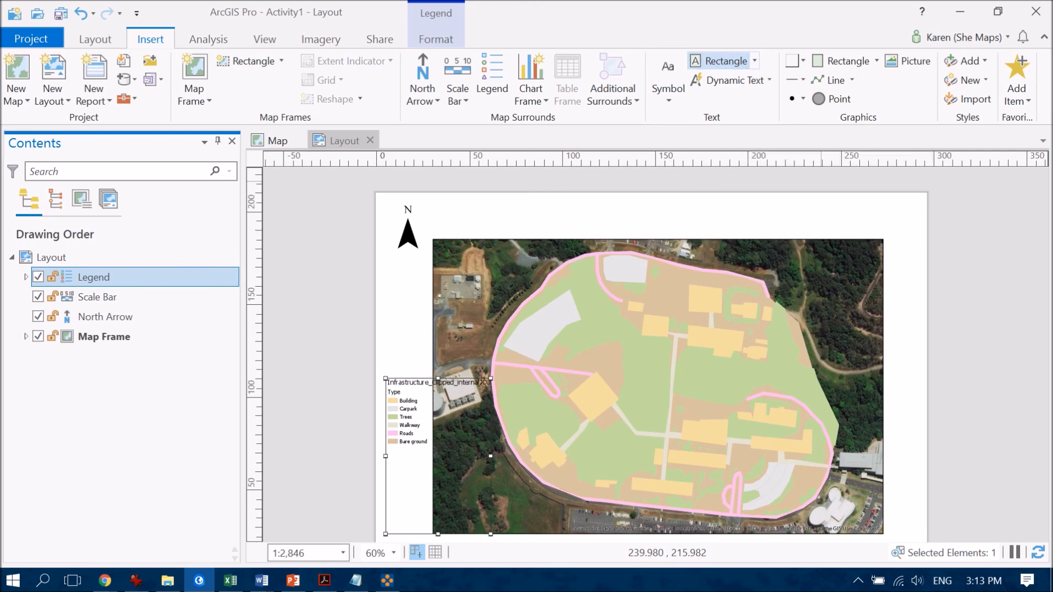
mouse_move(498, 205)
left_mouse_down()
mouse_move(658, 227)
mouse_move(817, 224)
left_mouse_up()
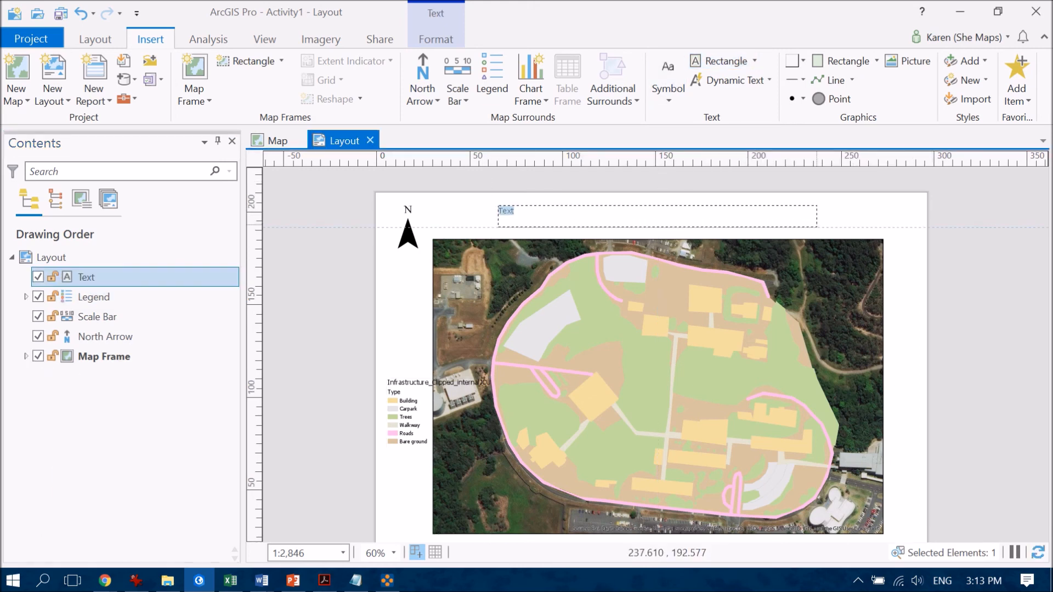
type("Map ")
type("of JCU")
type(" Cairns Ca")
type("mp")
type("us")
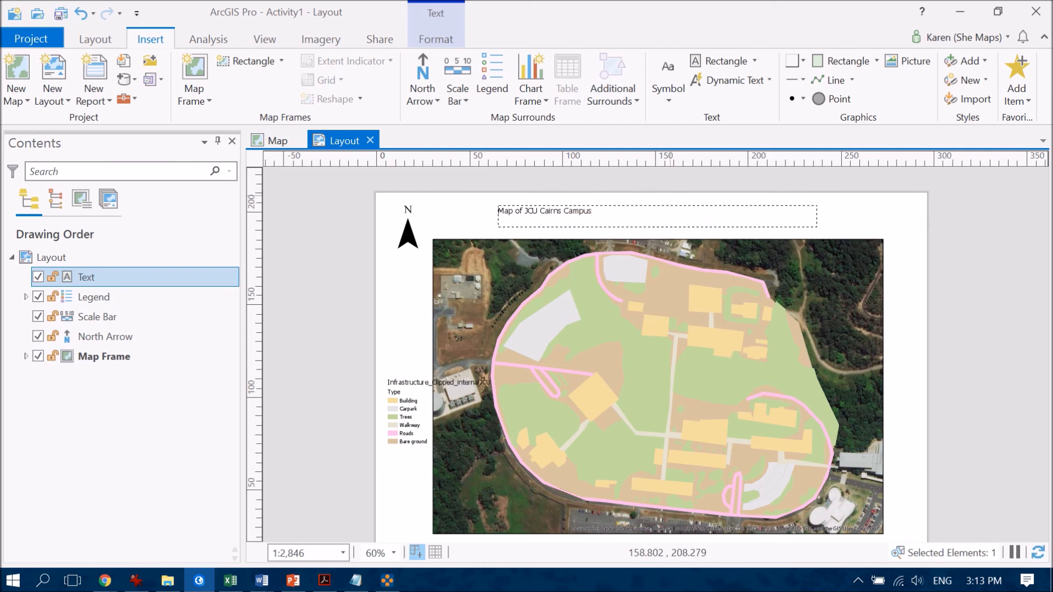